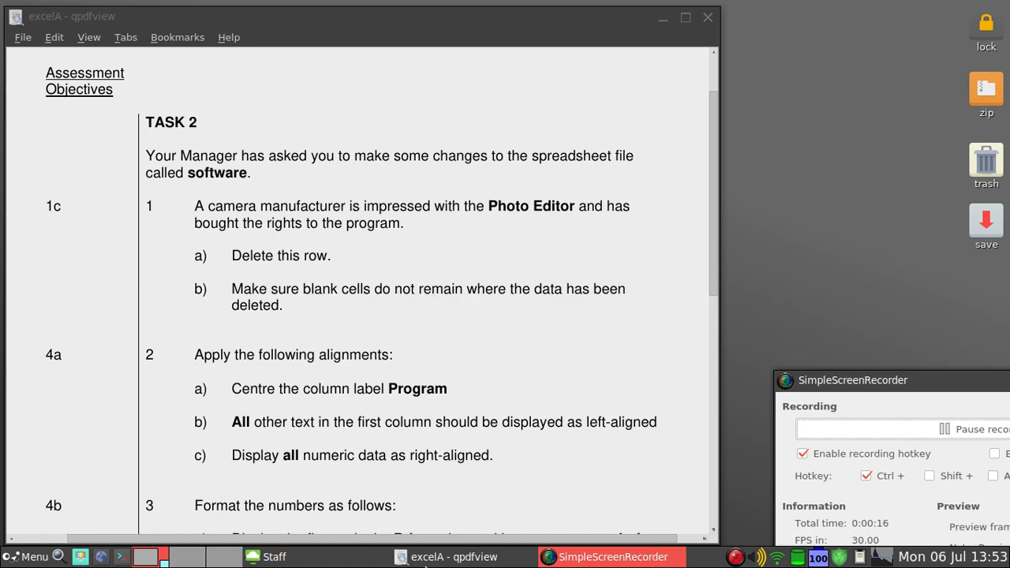
# - Switch to the remote Staff desktop, start Excel and open the recent workbook software
pyautogui.click(330, 562)
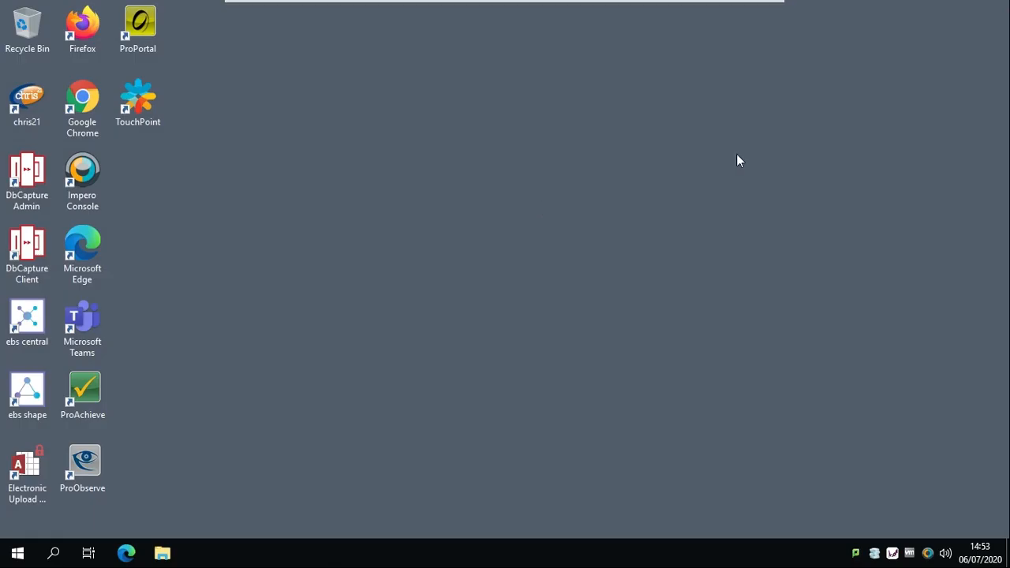
pyautogui.click(10, 552)
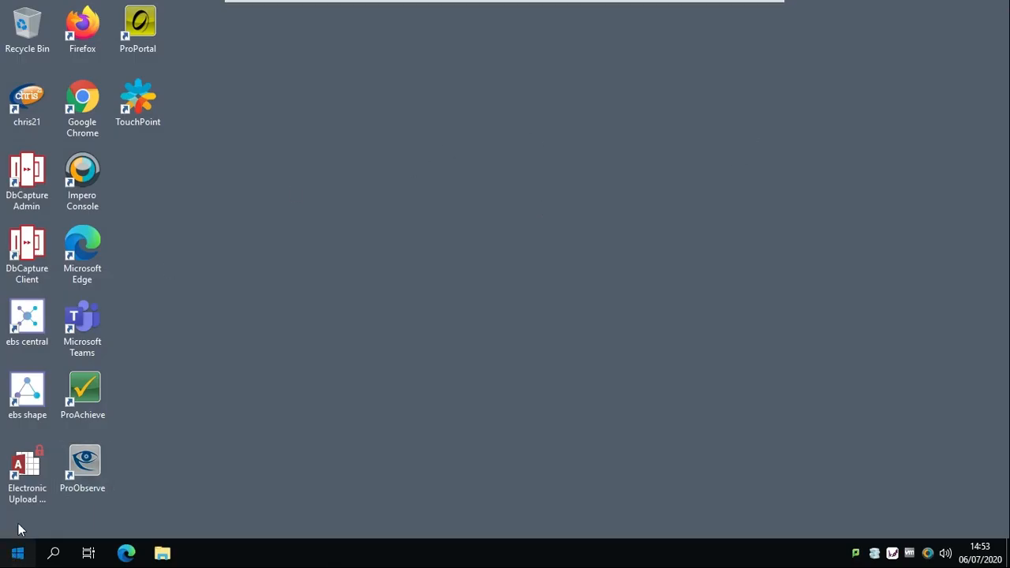
pyautogui.click(349, 153)
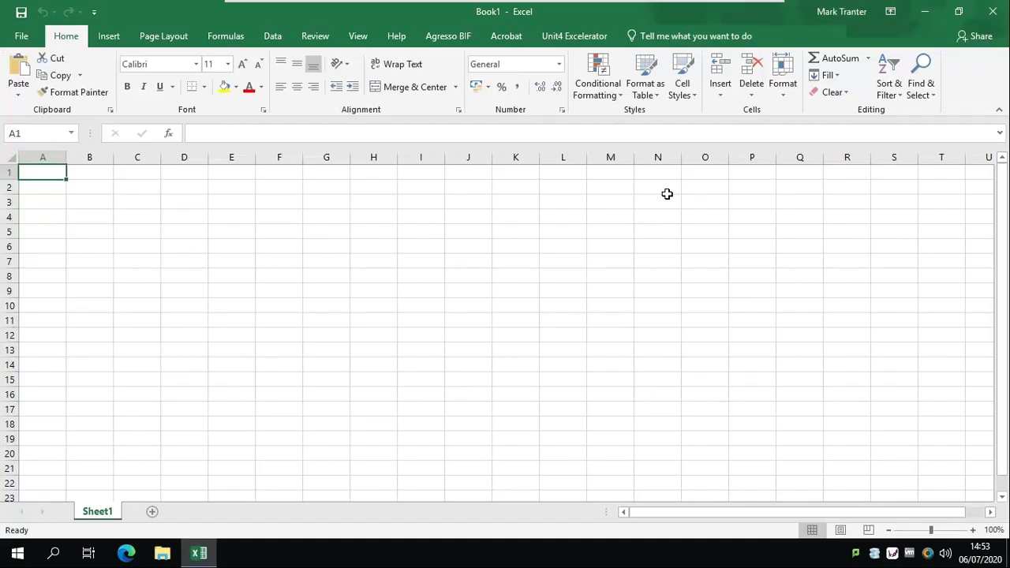
pyautogui.click(20, 36)
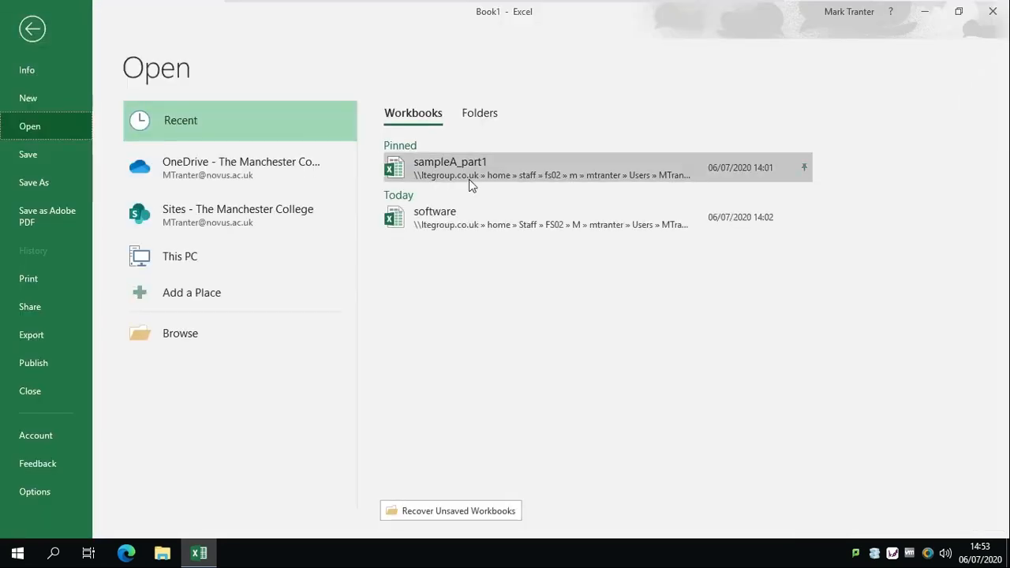
pyautogui.click(490, 226)
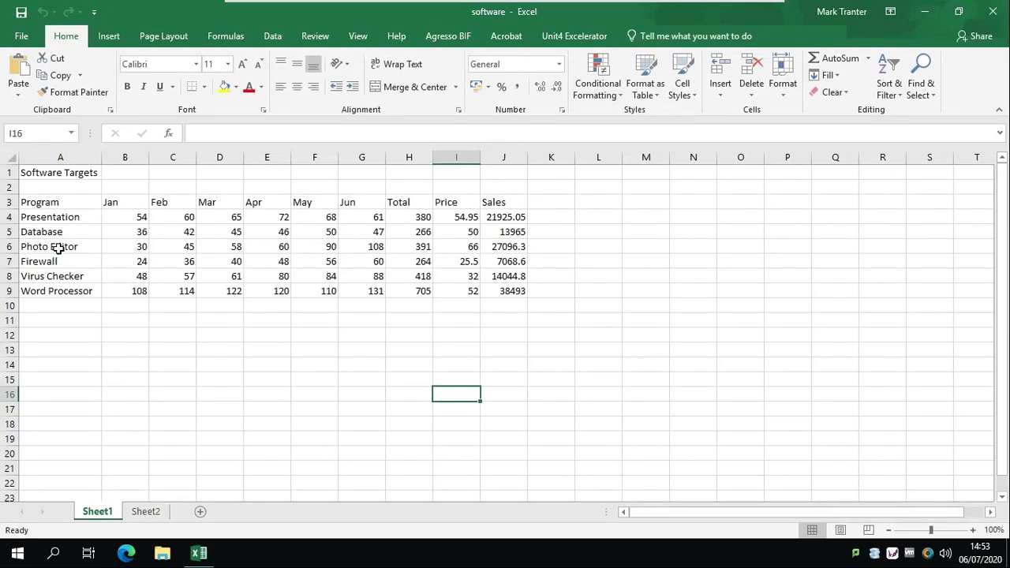
pyautogui.moveTo(58, 248); pyautogui.dragTo(495, 248)
pyautogui.press('Delete')
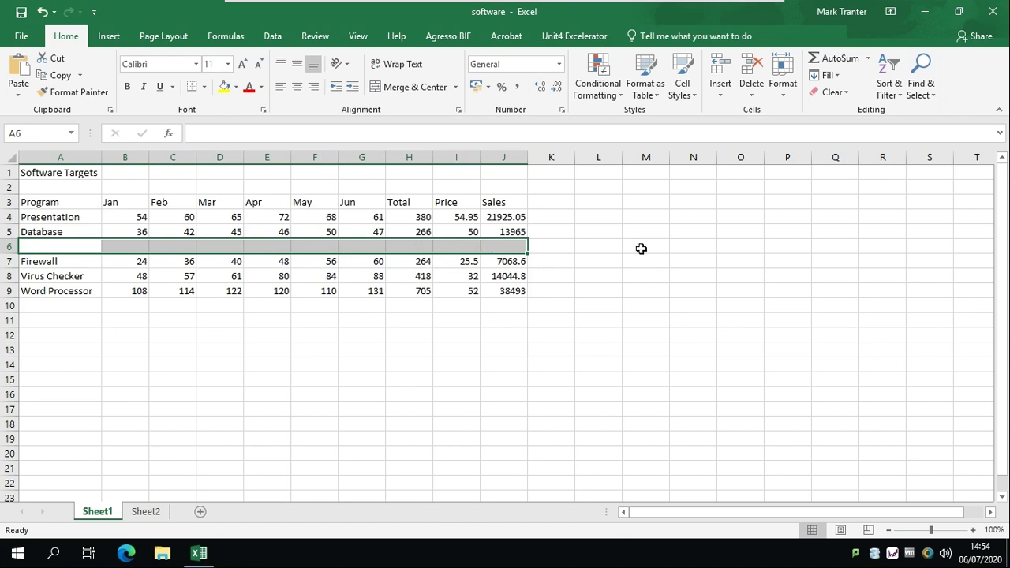
pyautogui.click(582, 258)
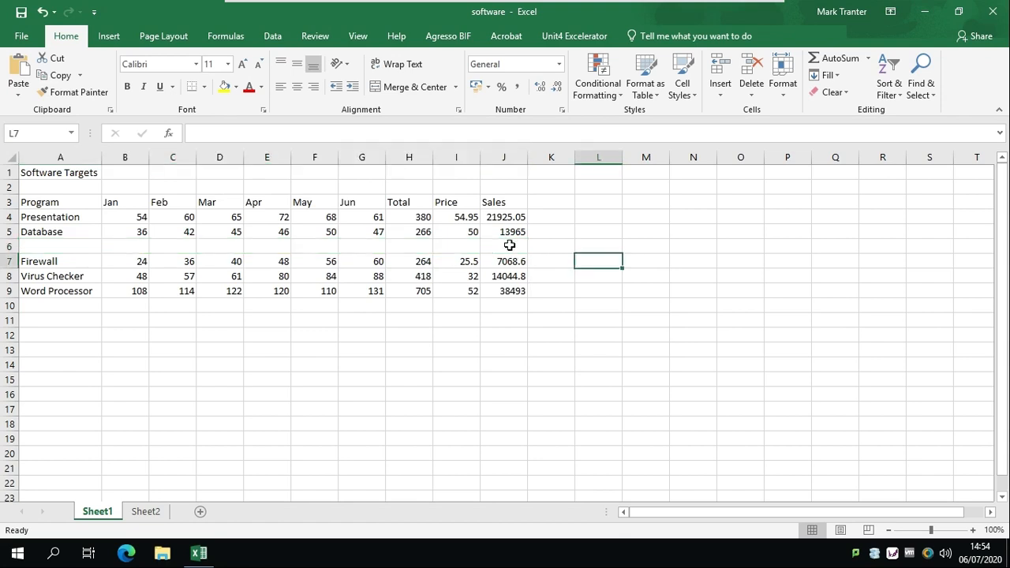
pyautogui.hotkey('ctrl', 'z')
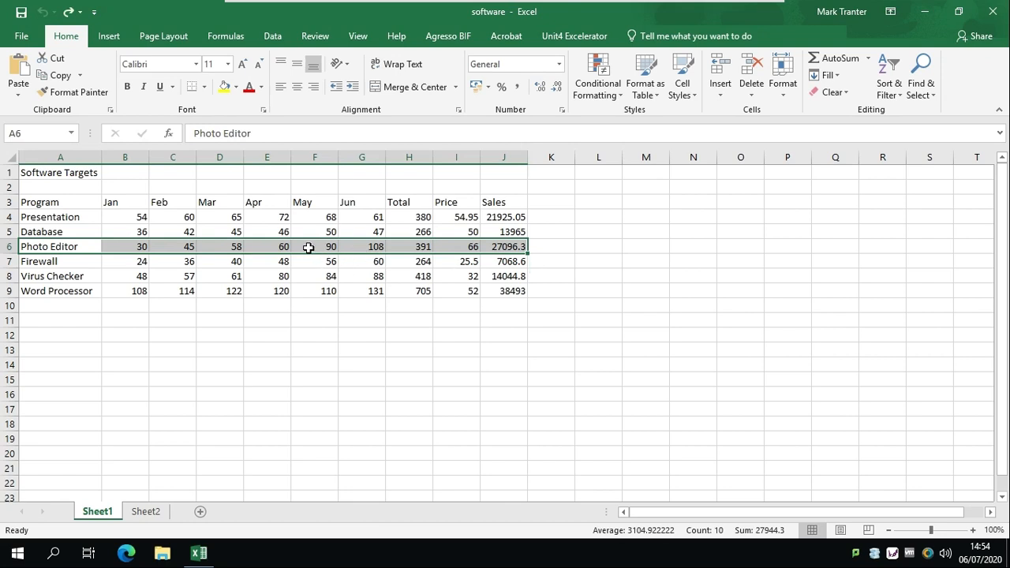
pyautogui.click(352, 333)
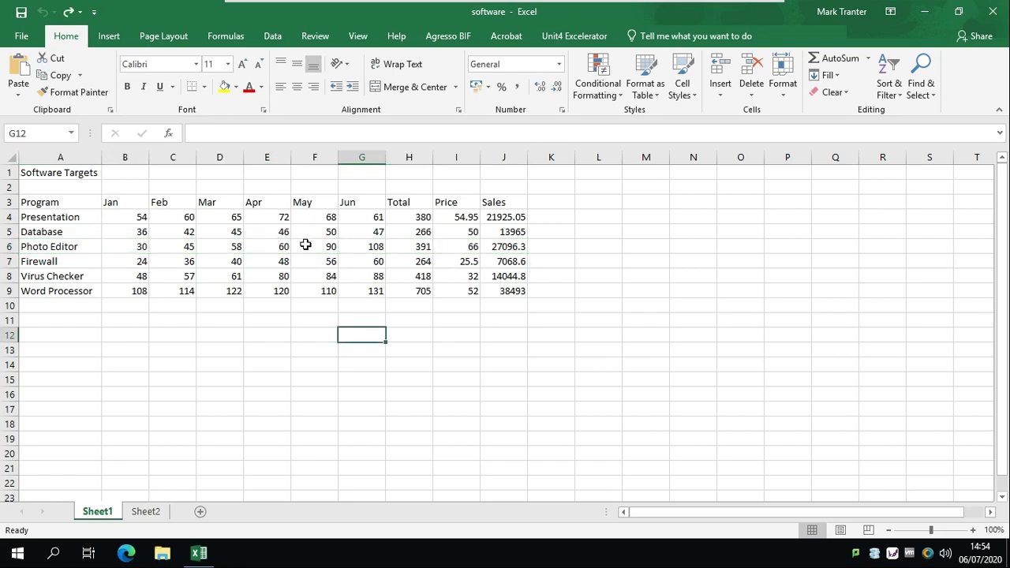
# - Delete the entire Photo Editor row so that no blank cells remain
pyautogui.rightClick(307, 246)
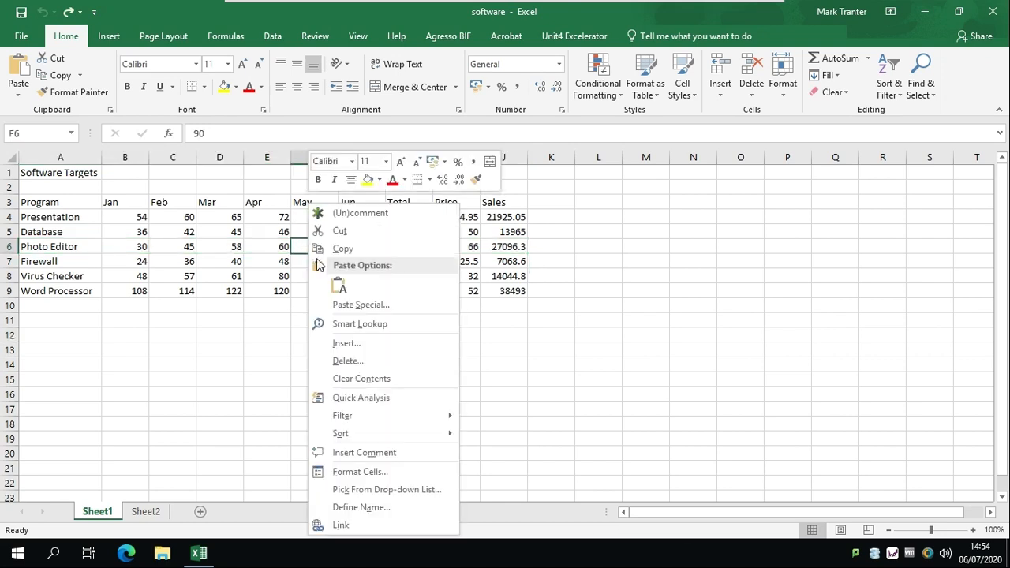
pyautogui.click(349, 365)
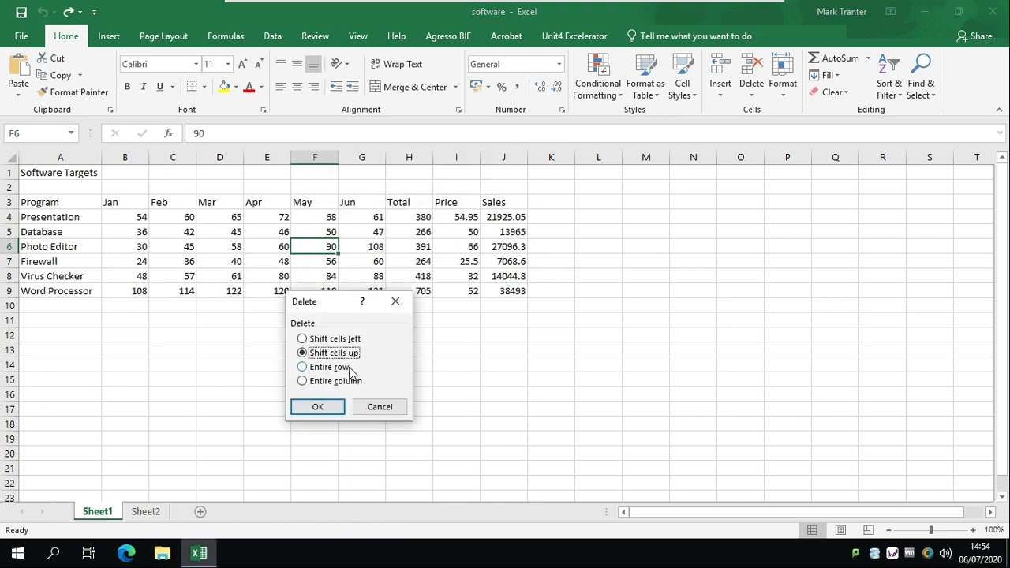
pyautogui.click(344, 368)
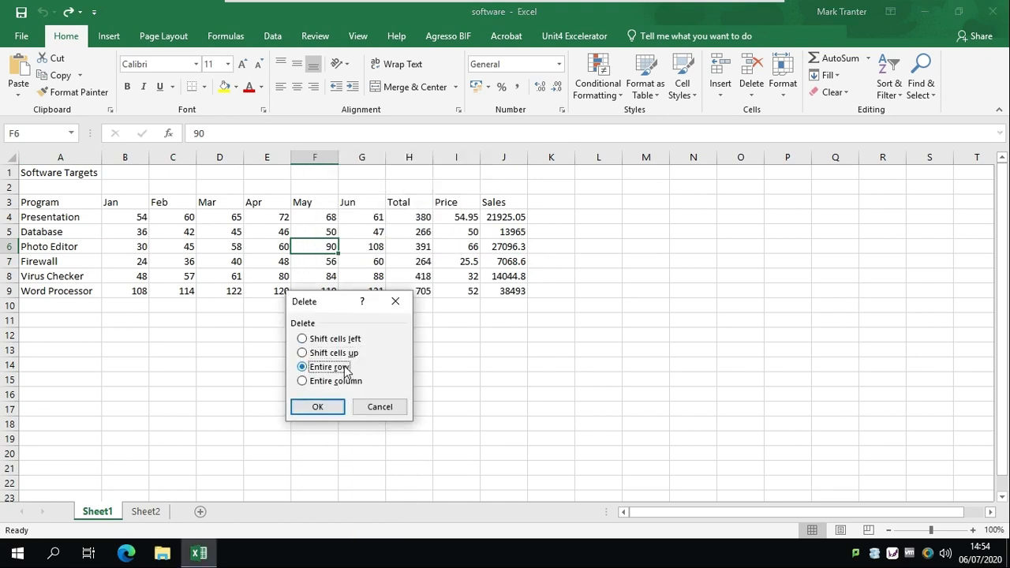
pyautogui.click(320, 406)
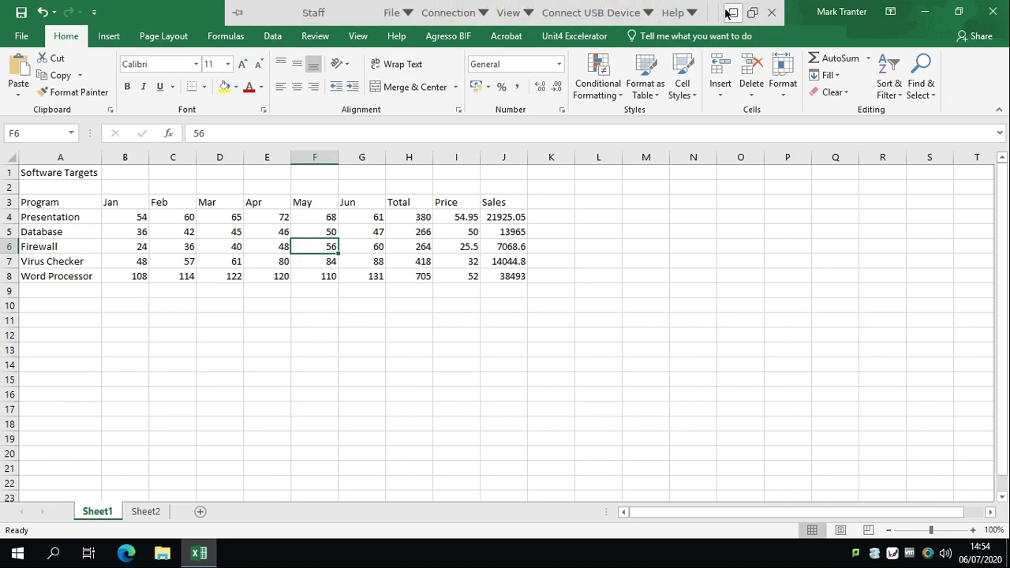
# - Check the alignment instructions in the excelA PDF and centre the Program column label in cell A3 of the workbook
pyautogui.click(729, 13)
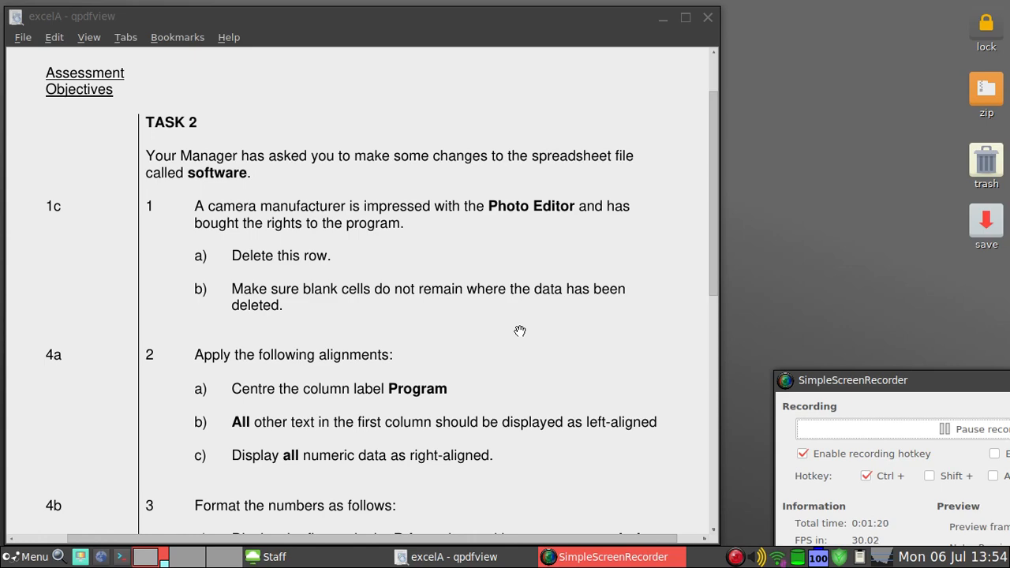
pyautogui.scroll(-1, 520, 331)
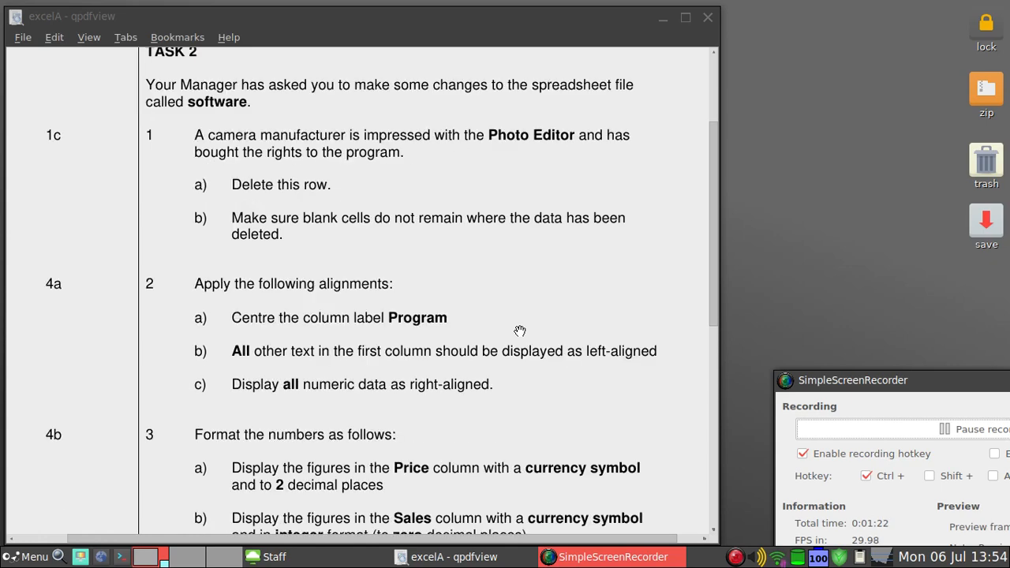
pyautogui.scroll(-1, 520, 330)
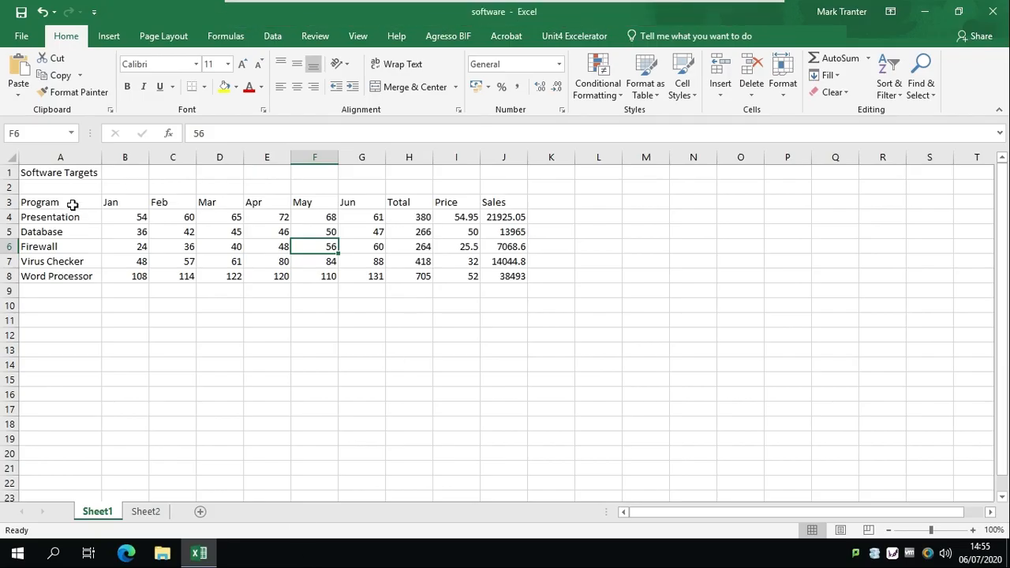
pyautogui.click(72, 204)
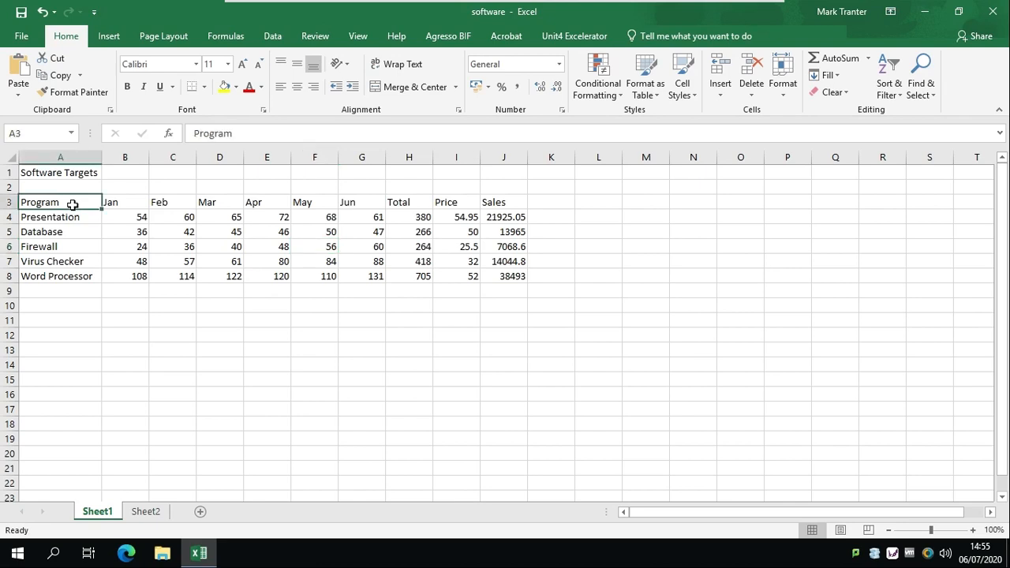
pyautogui.click(296, 88)
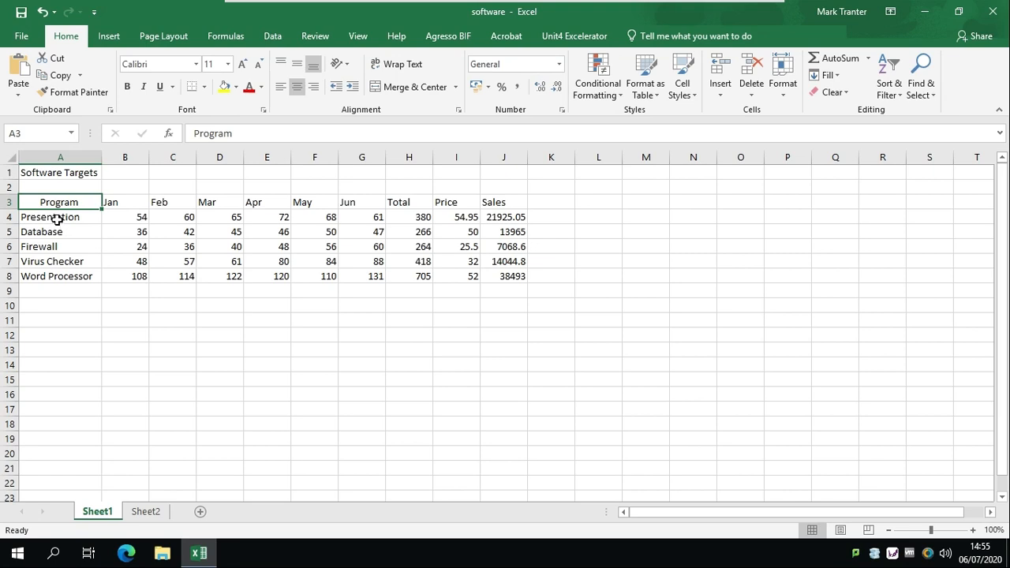
# - Left-align the program names in cells A4:A8
pyautogui.moveTo(57, 219); pyautogui.dragTo(82, 276)
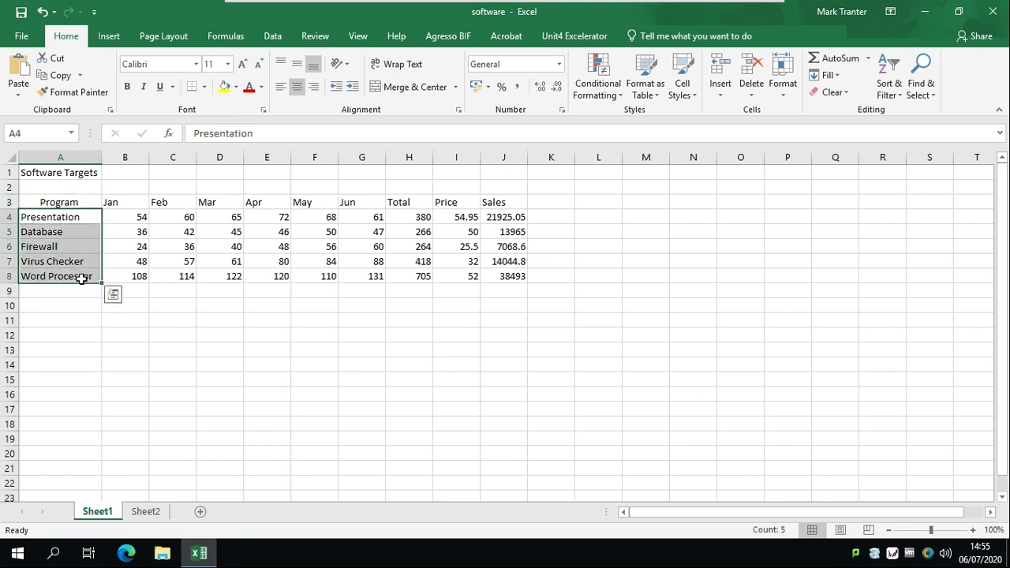
pyautogui.click(313, 89)
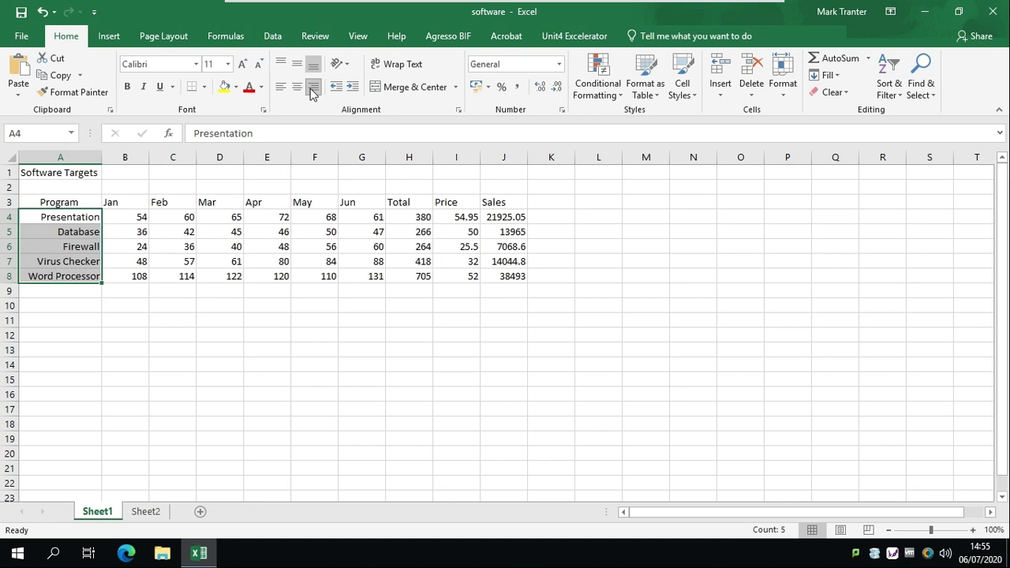
pyautogui.click(298, 88)
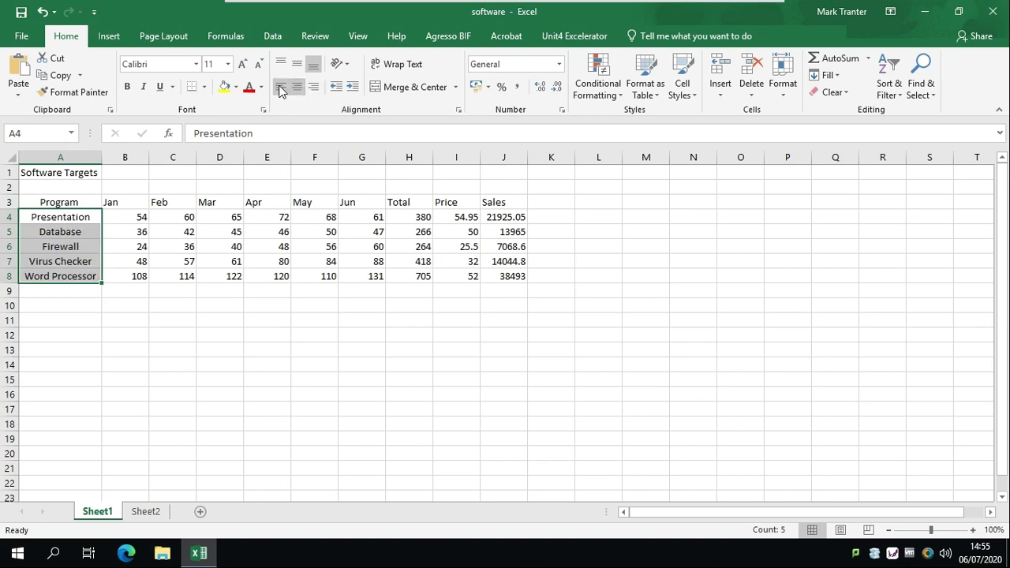
pyautogui.click(281, 86)
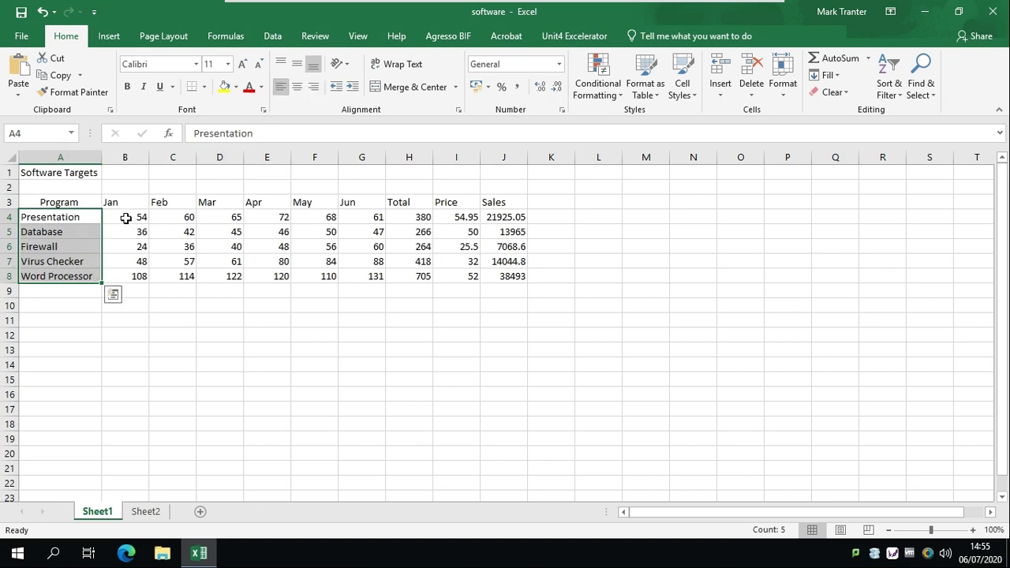
# - Right-align all the numeric data in cells B4:J8
pyautogui.moveTo(126, 218); pyautogui.dragTo(511, 276)
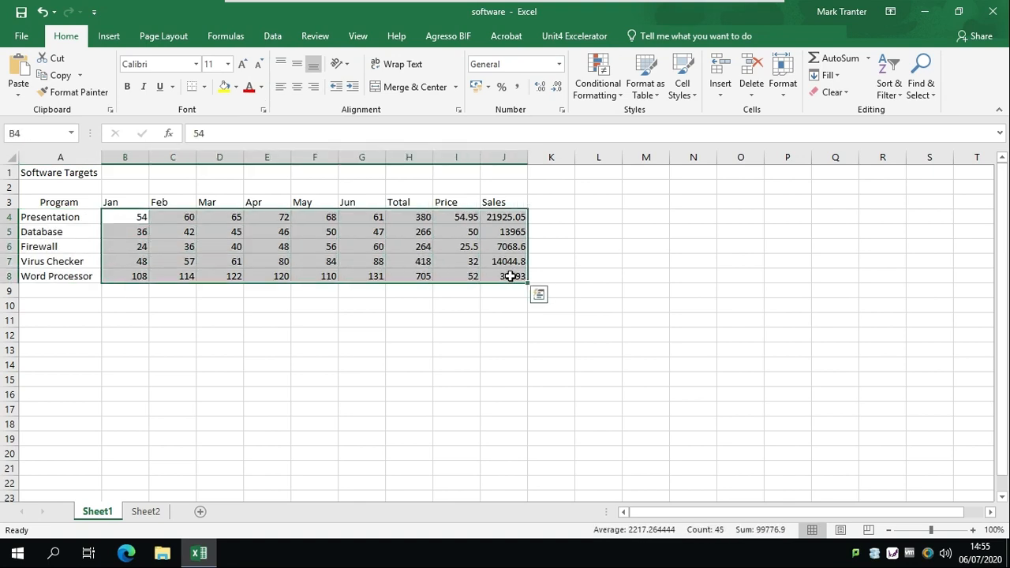
pyautogui.click(302, 90)
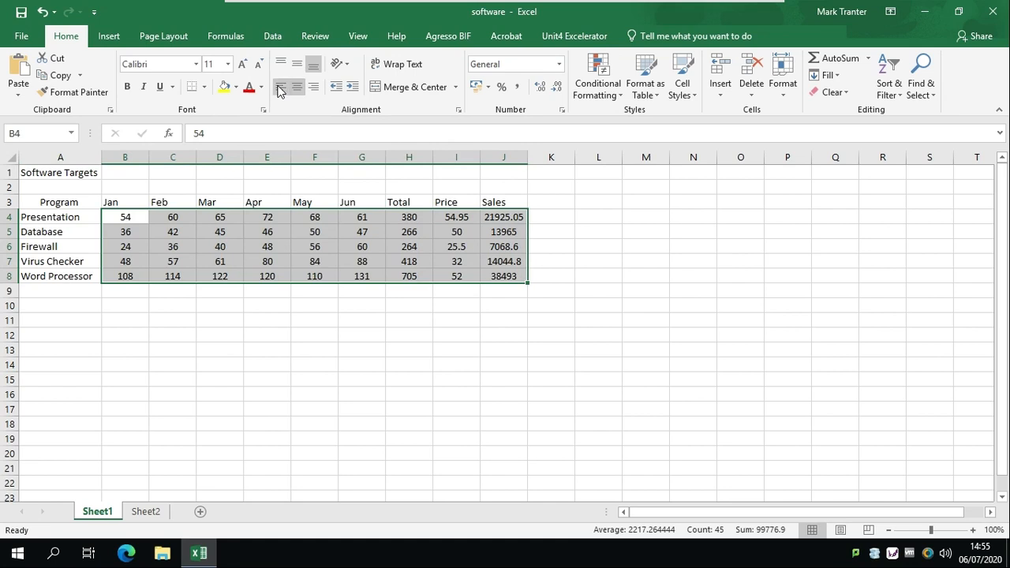
pyautogui.click(279, 89)
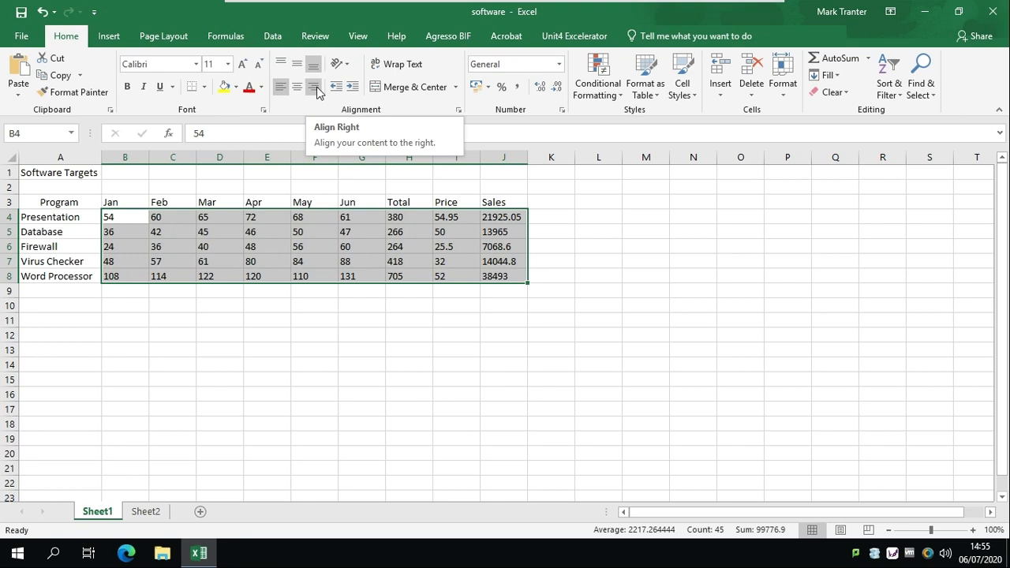
pyautogui.click(316, 89)
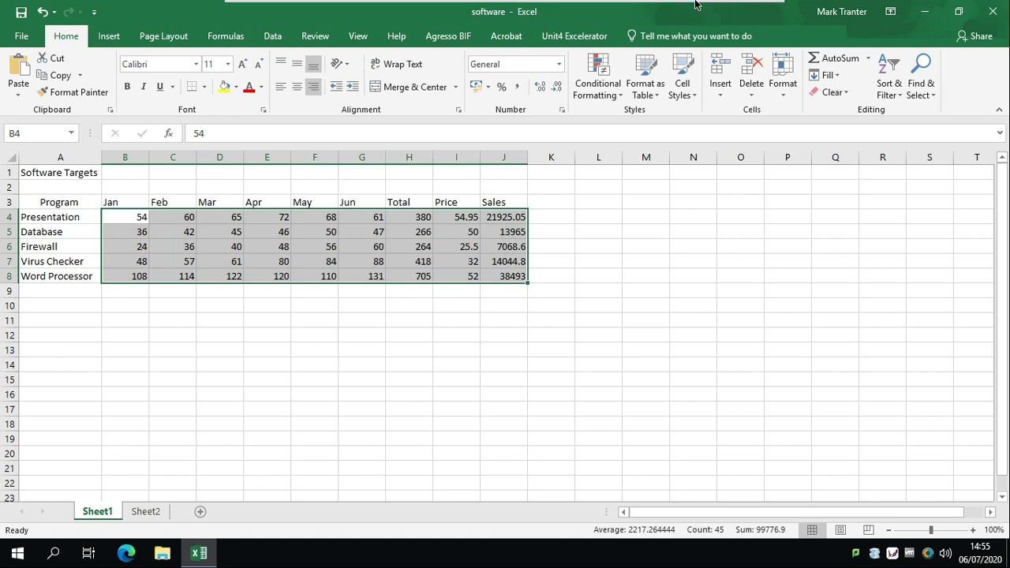
# - Check the number-format instructions in the excelA PDF and give the Price figures in I4:I8 the £ English (United Kingdom) accounting format with two decimals
pyautogui.click(727, 11)
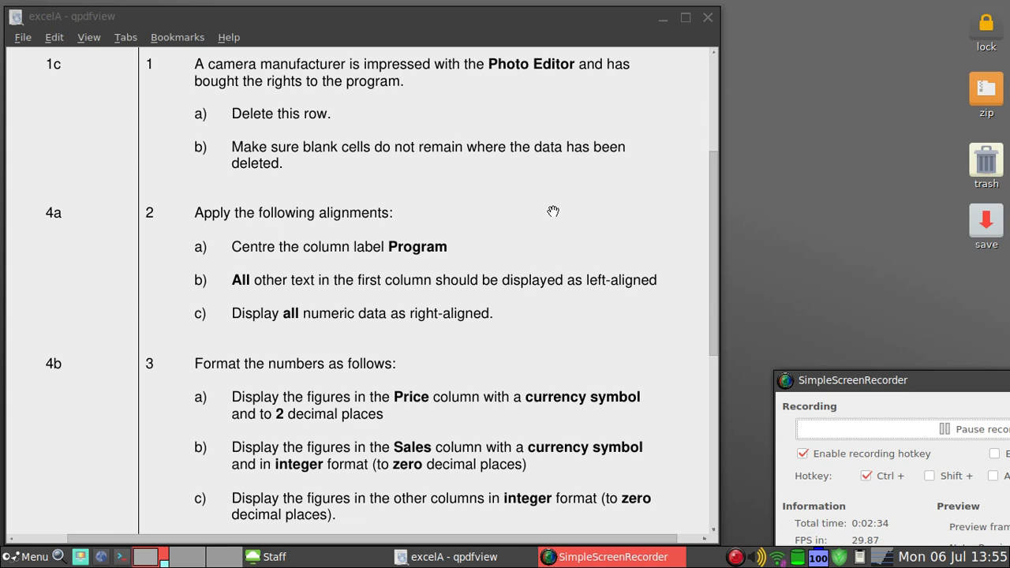
pyautogui.scroll(-3, 553, 212)
pyautogui.scroll(-6, 553, 211)
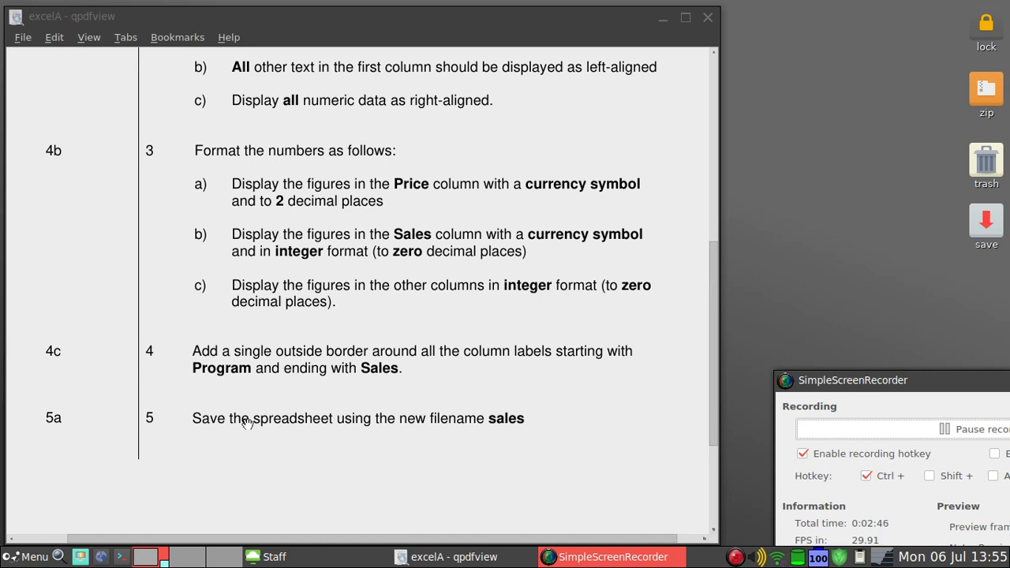
pyautogui.click(324, 560)
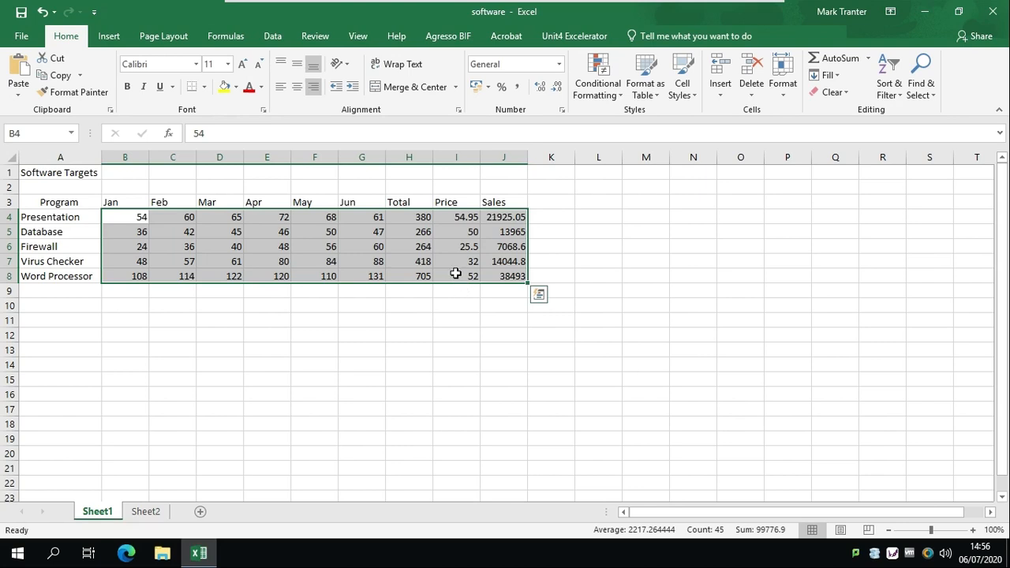
pyautogui.click(459, 276)
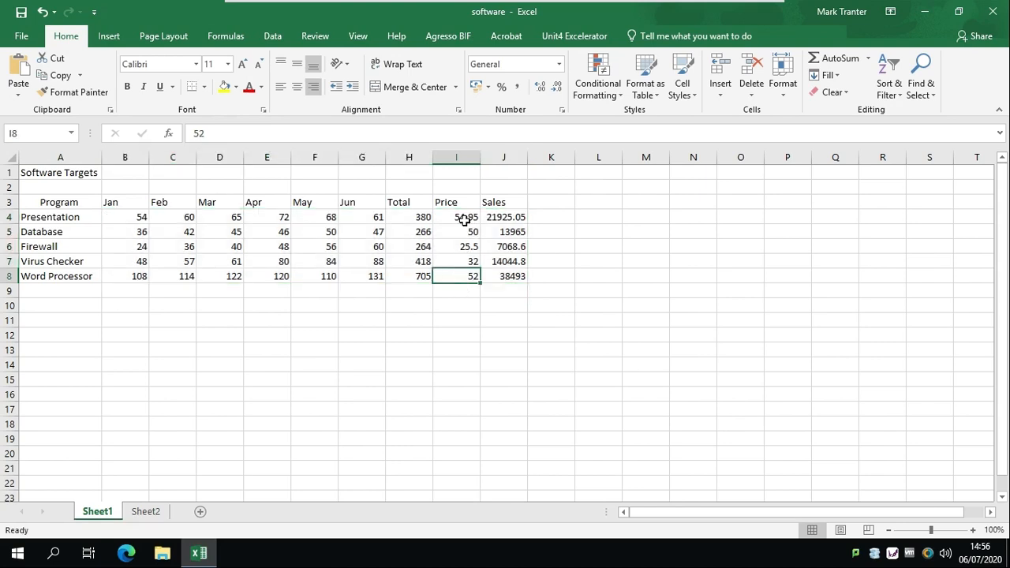
pyautogui.moveTo(464, 219); pyautogui.dragTo(462, 276)
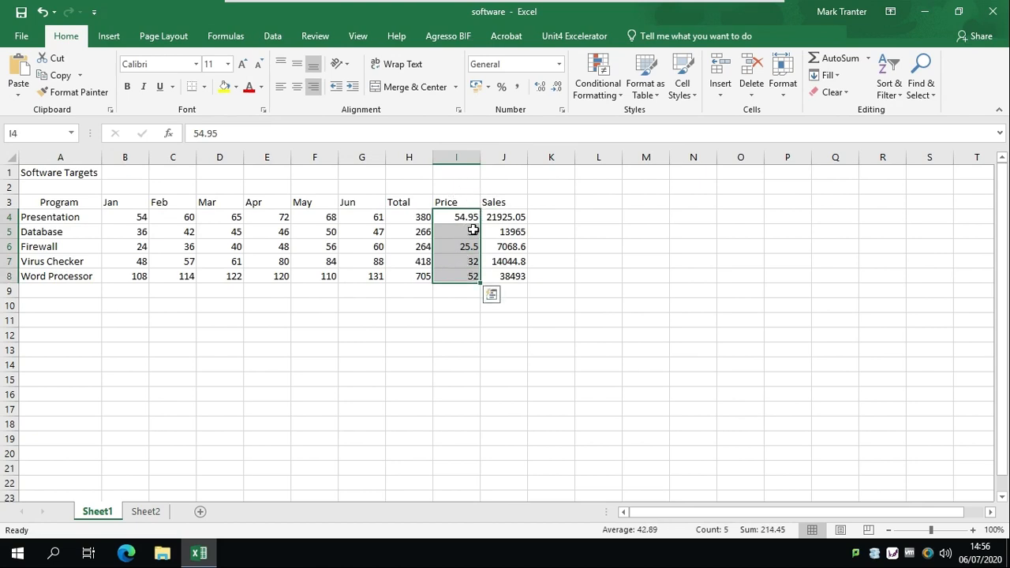
pyautogui.click(477, 89)
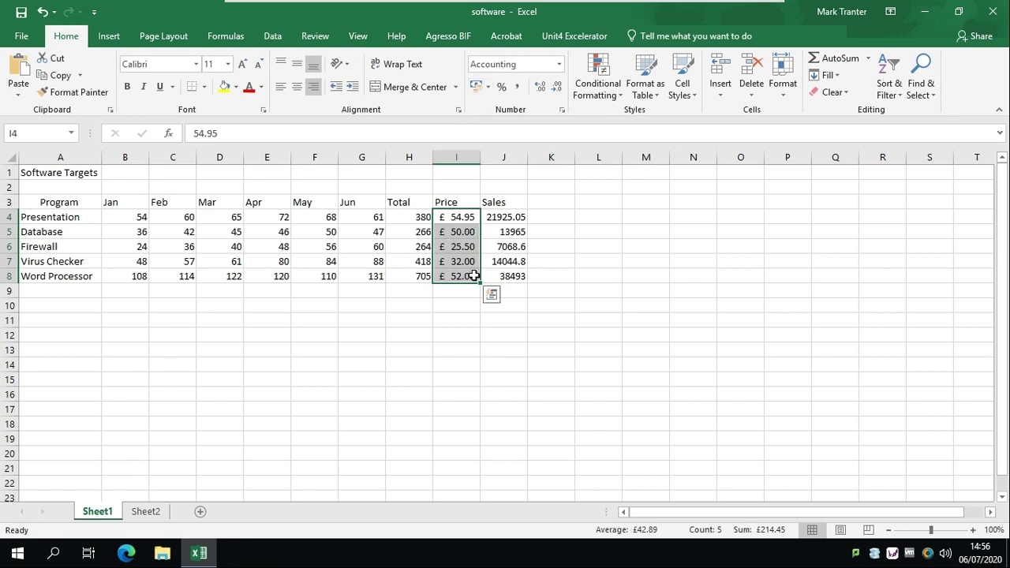
pyautogui.click(489, 87)
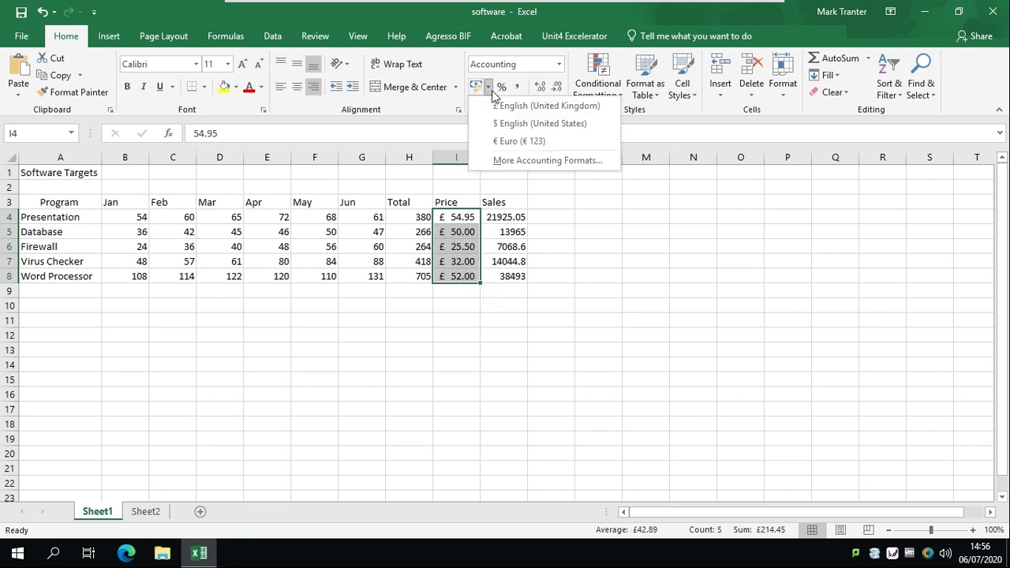
pyautogui.click(550, 110)
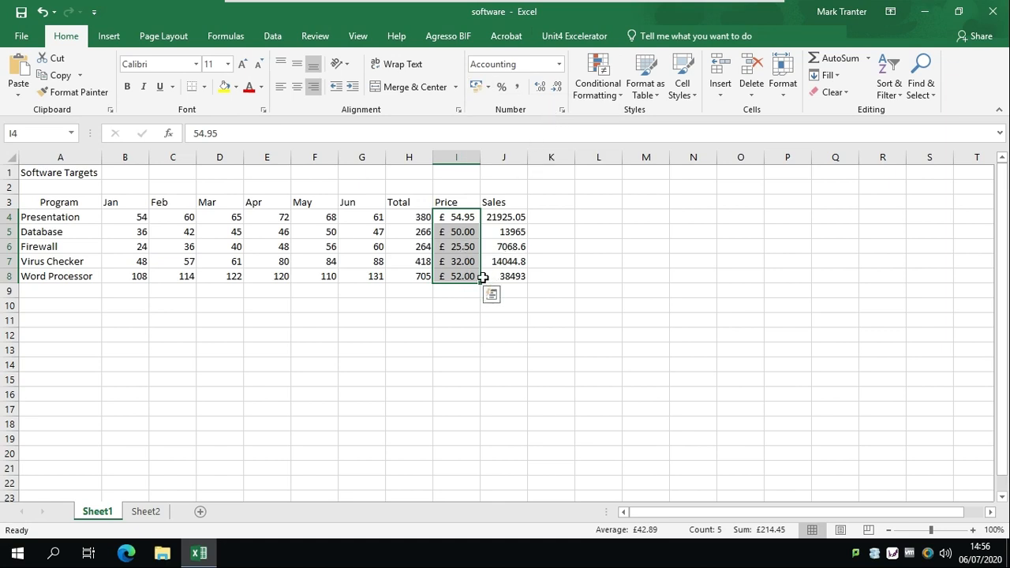
pyautogui.click(470, 300)
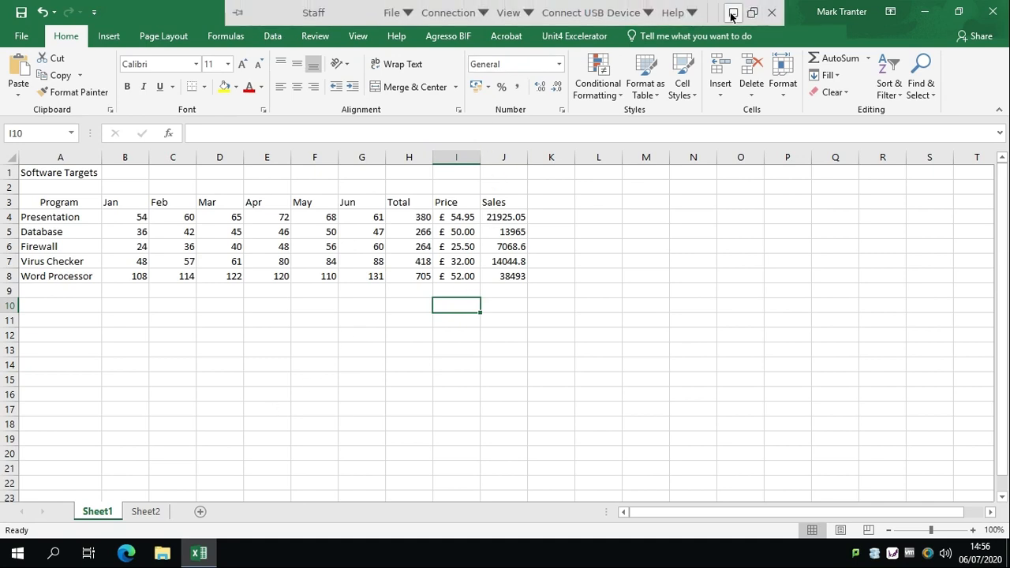
# - Check the Sales format instructions in the excelA PDF and give cells J4:J8 the £ accounting format with zero decimal places
pyautogui.click(731, 14)
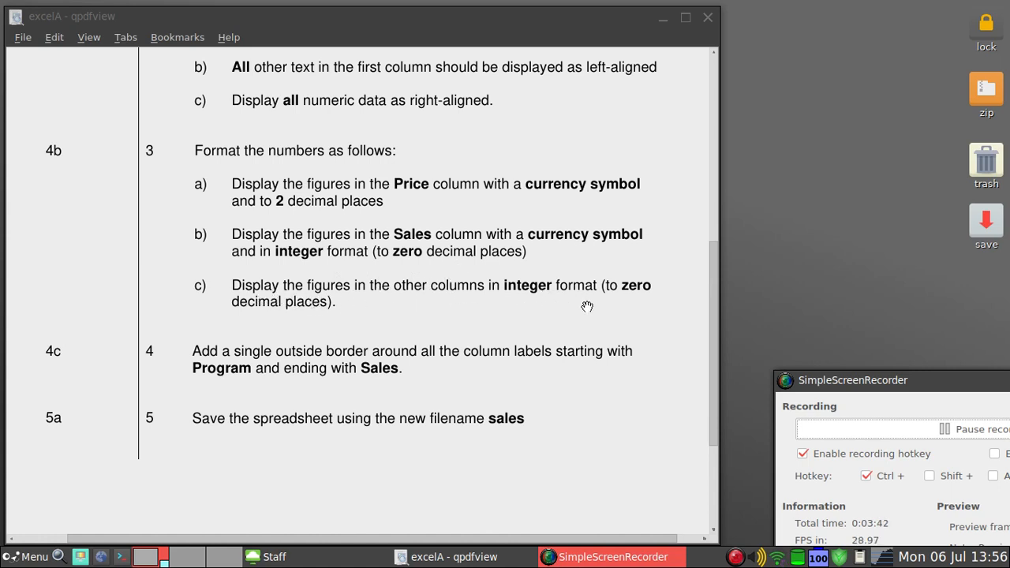
pyautogui.click(306, 559)
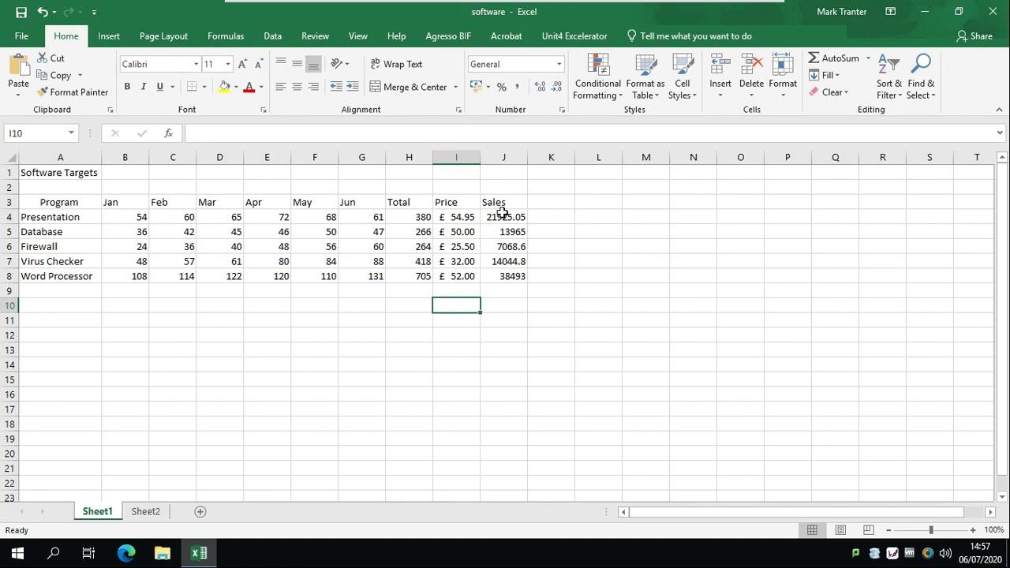
pyautogui.moveTo(503, 213); pyautogui.dragTo(503, 268)
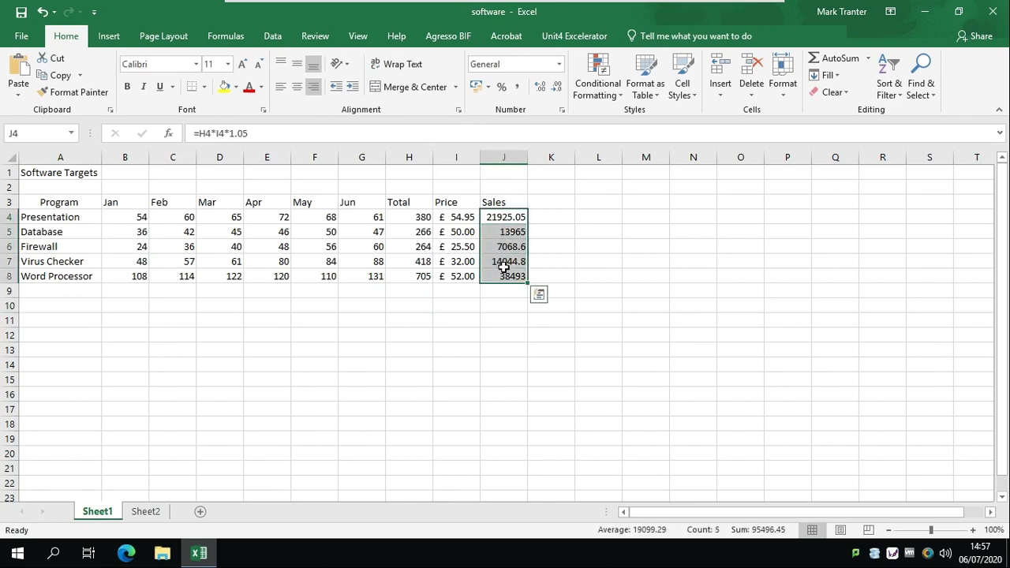
pyautogui.click(475, 87)
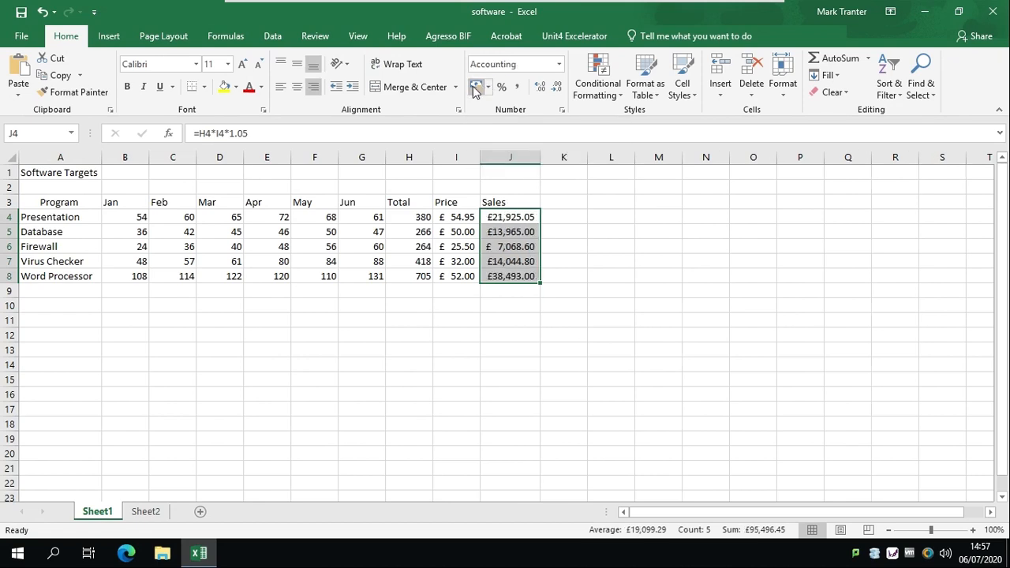
pyautogui.click(557, 88)
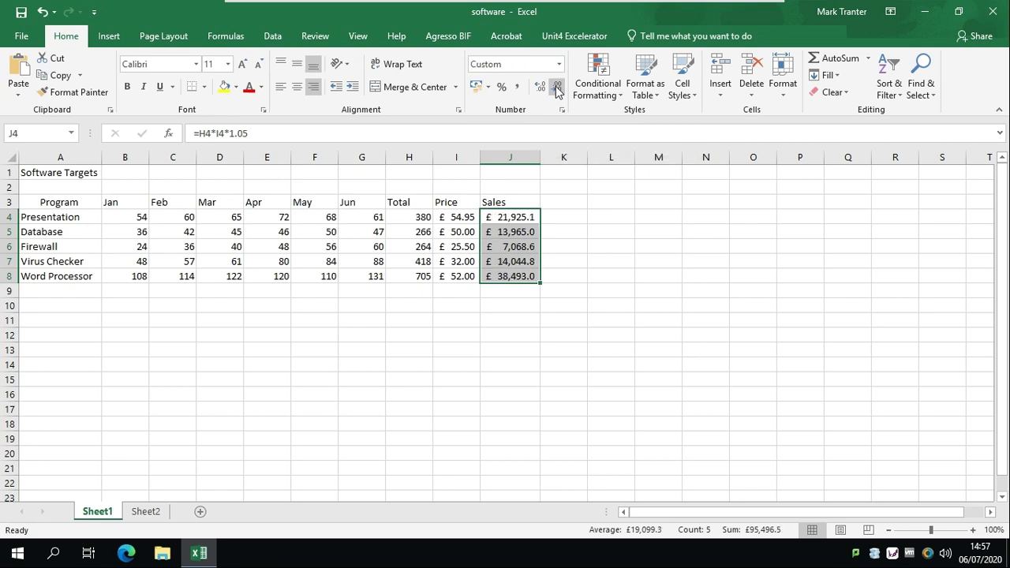
pyautogui.click(557, 87)
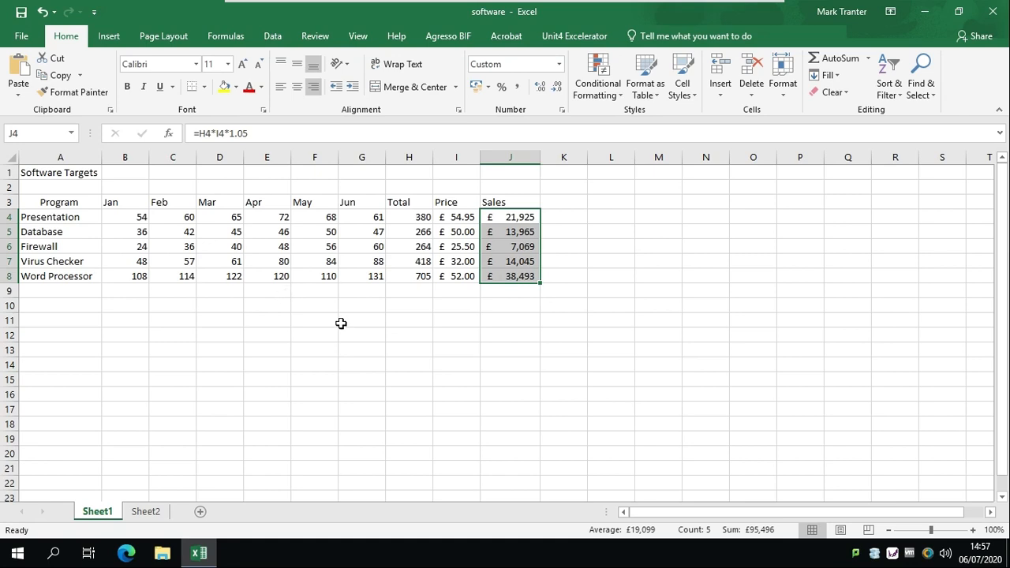
# - Check the border instructions in the excelA PDF and put a thick outside border around the column labels in A3:J3
pyautogui.moveTo(705, 4)
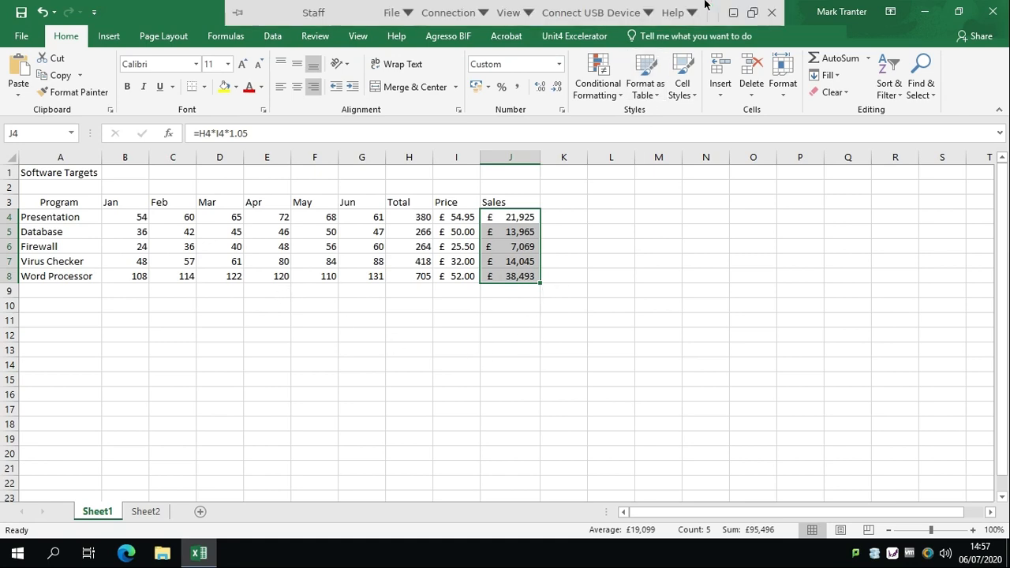
pyautogui.click(732, 12)
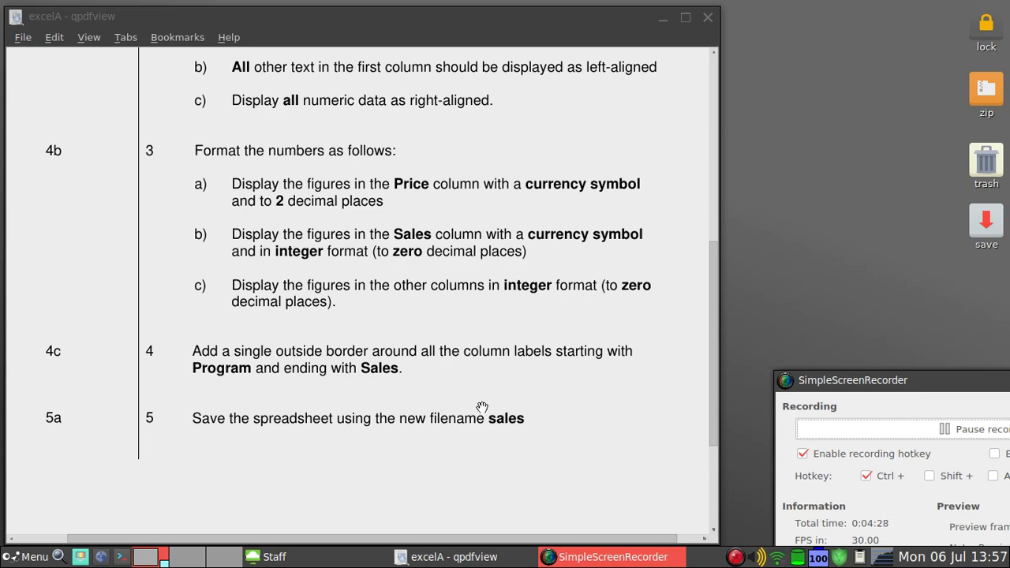
pyautogui.scroll(-4, 482, 407)
pyautogui.scroll(2, 482, 407)
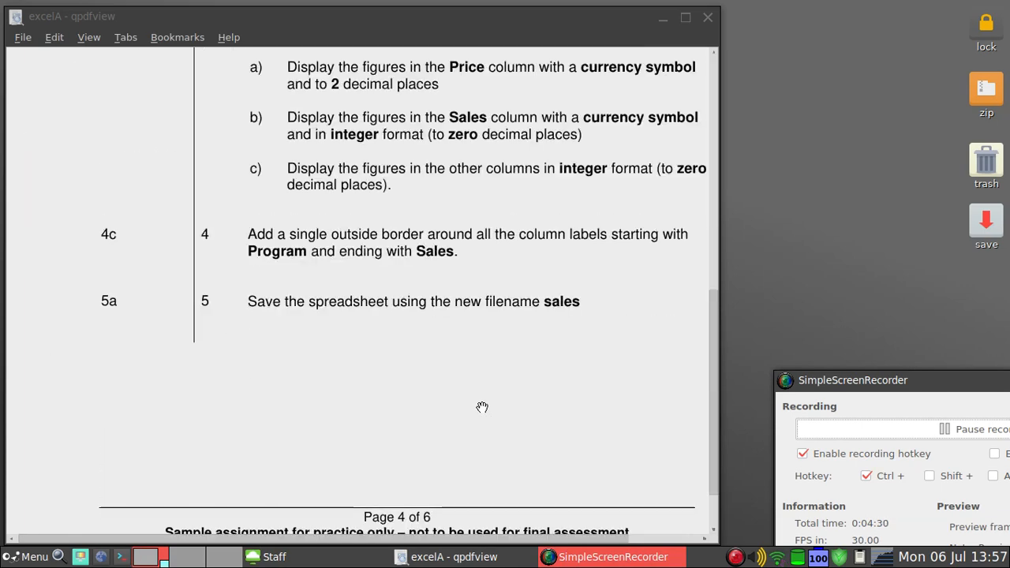
pyautogui.scroll(2, 482, 407)
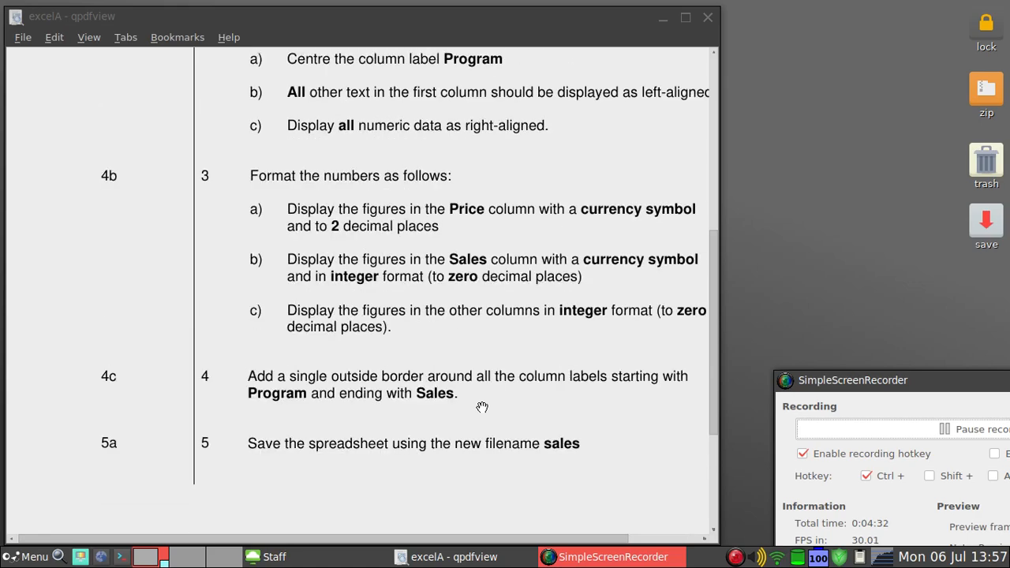
pyautogui.click(322, 557)
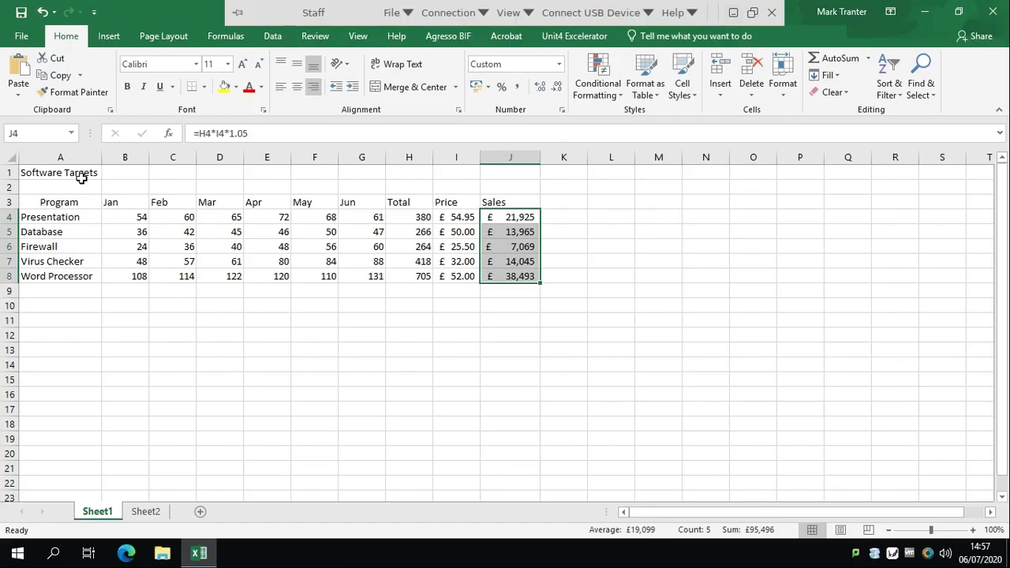
pyautogui.moveTo(71, 201); pyautogui.dragTo(510, 207)
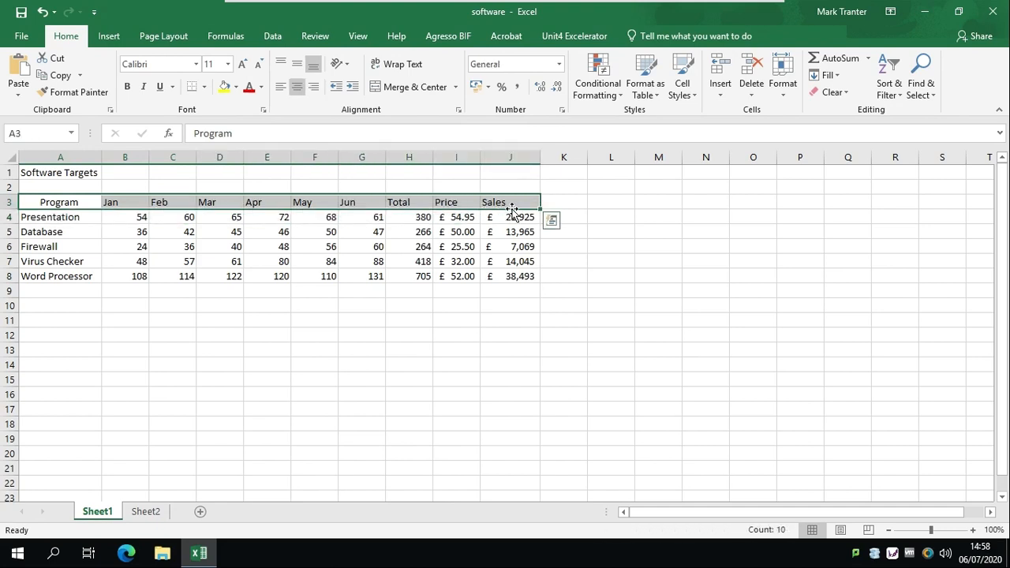
pyautogui.click(203, 87)
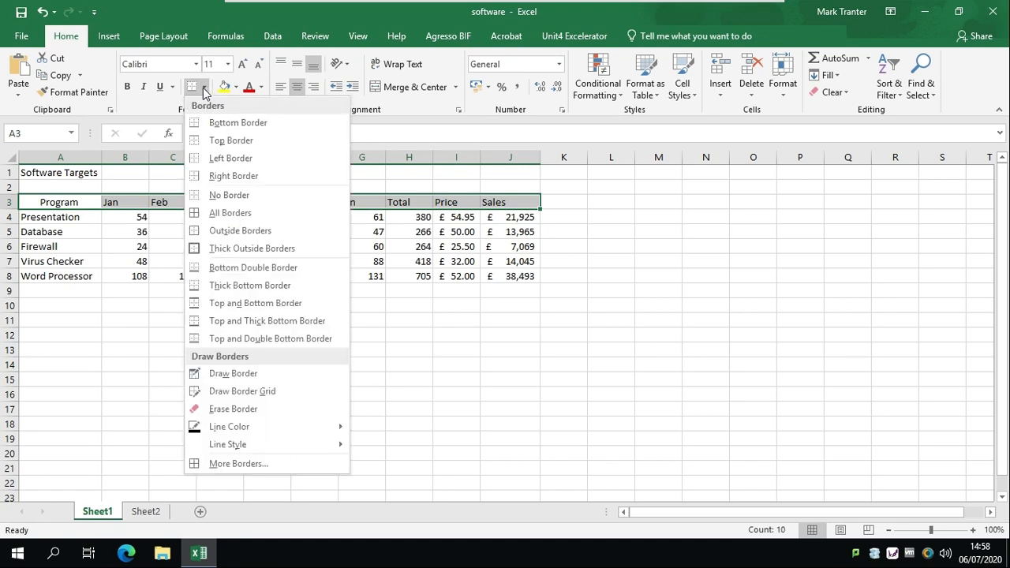
pyautogui.click(218, 229)
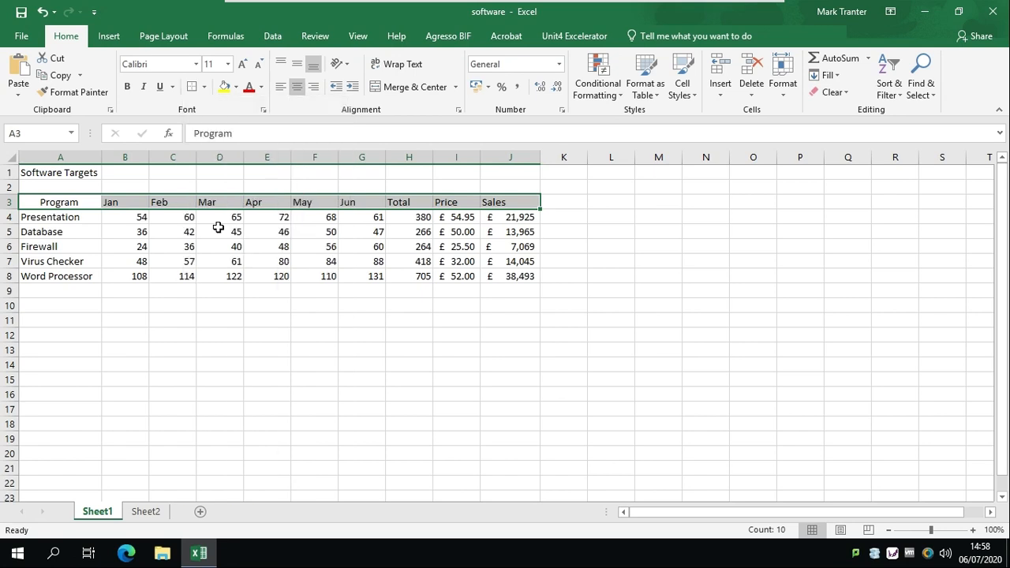
pyautogui.click(204, 88)
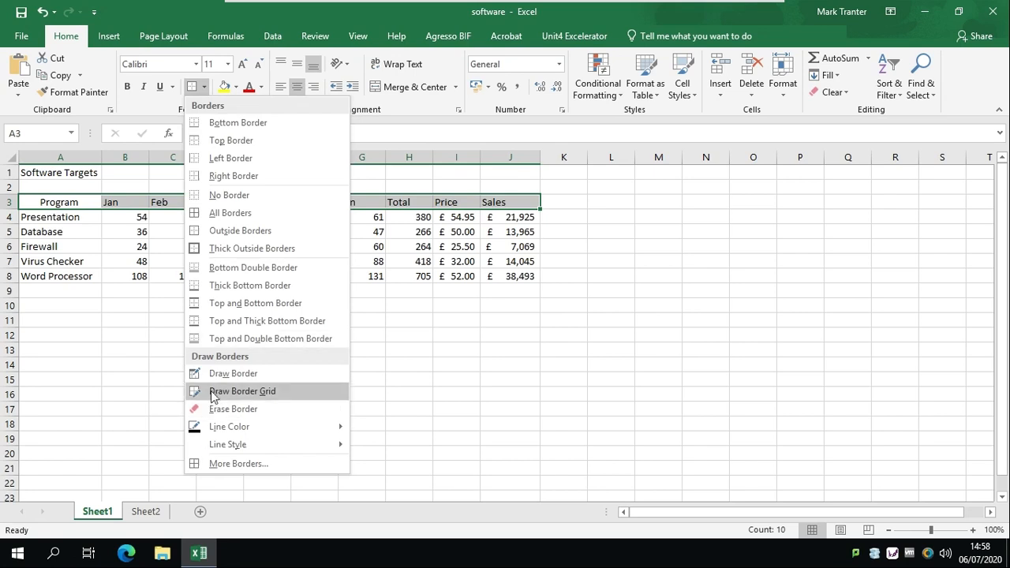
pyautogui.click(237, 248)
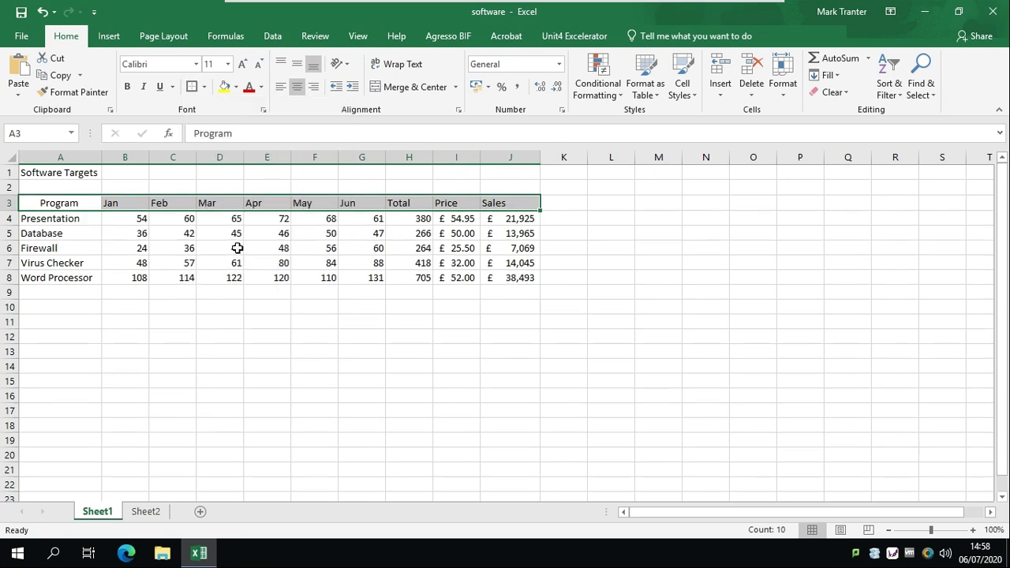
pyautogui.click(250, 348)
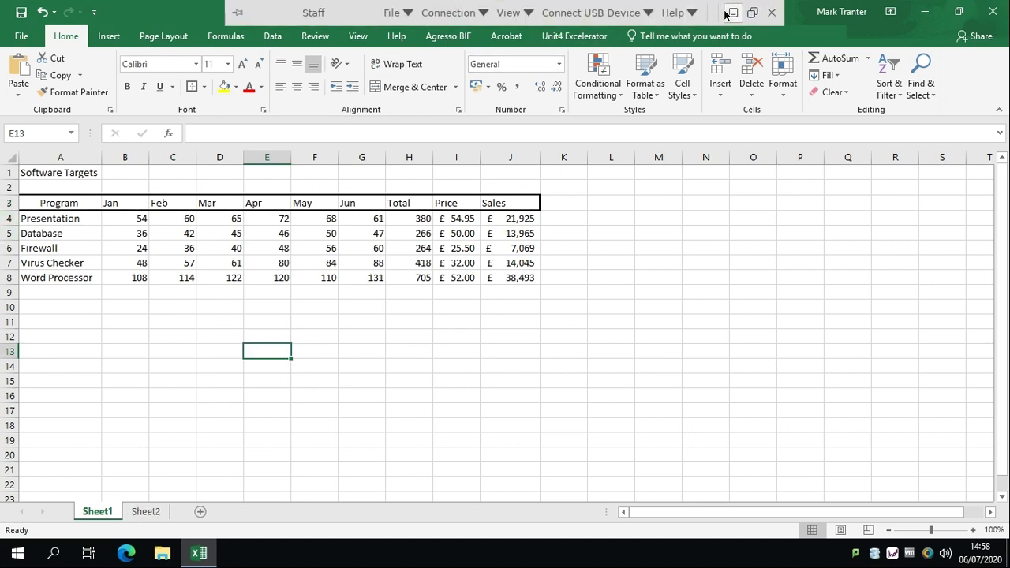
# - Check the filename instruction in the excelA PDF and save the workbook in the current Documents folder as sales
pyautogui.click(733, 12)
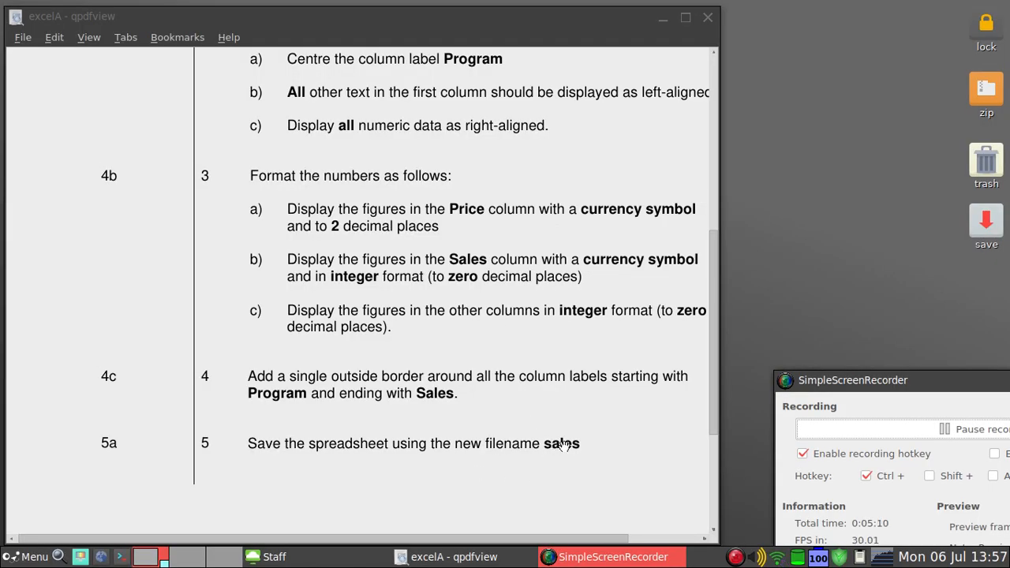
pyautogui.click(302, 561)
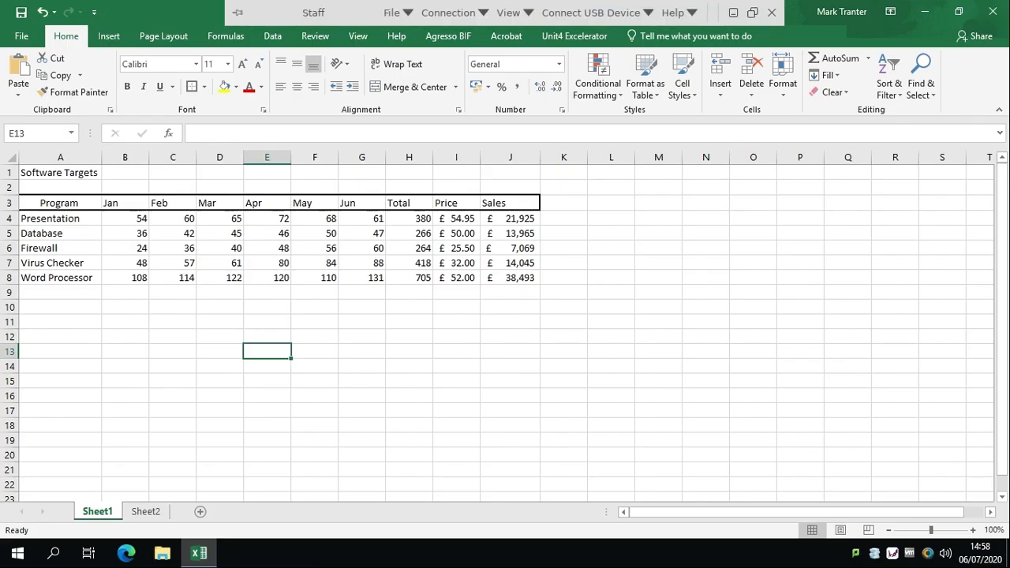
pyautogui.click(19, 36)
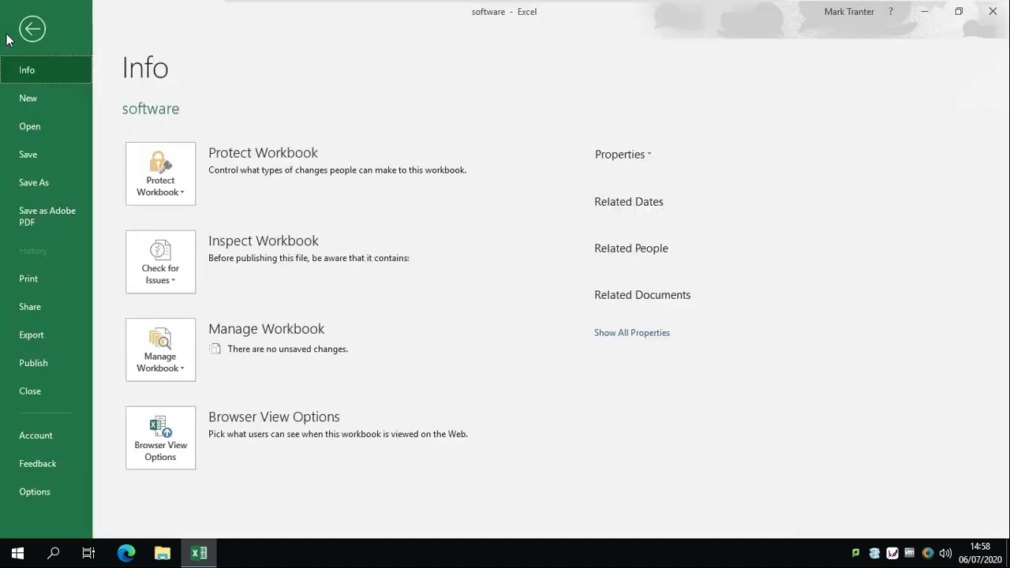
pyautogui.click(23, 186)
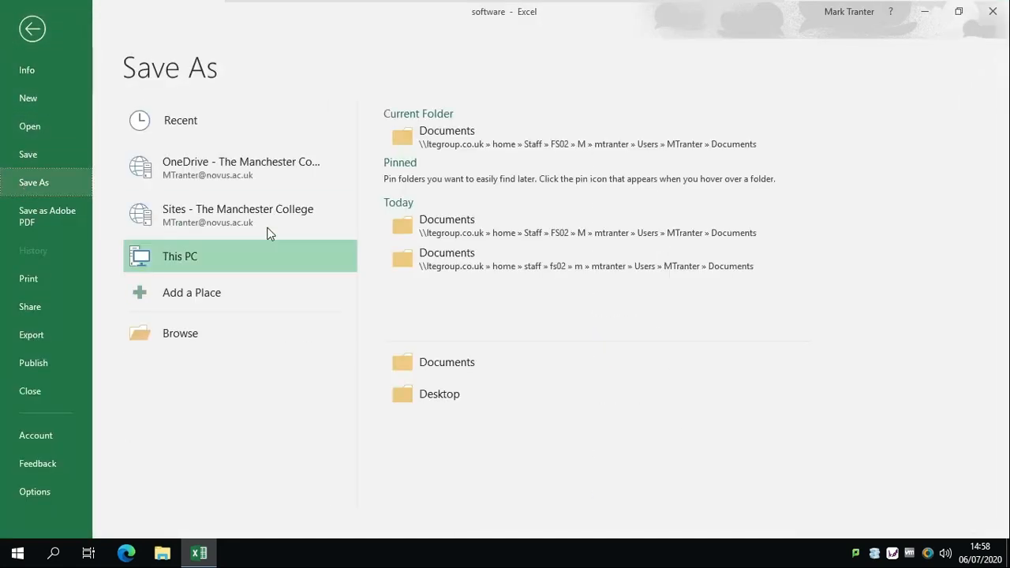
pyautogui.click(490, 144)
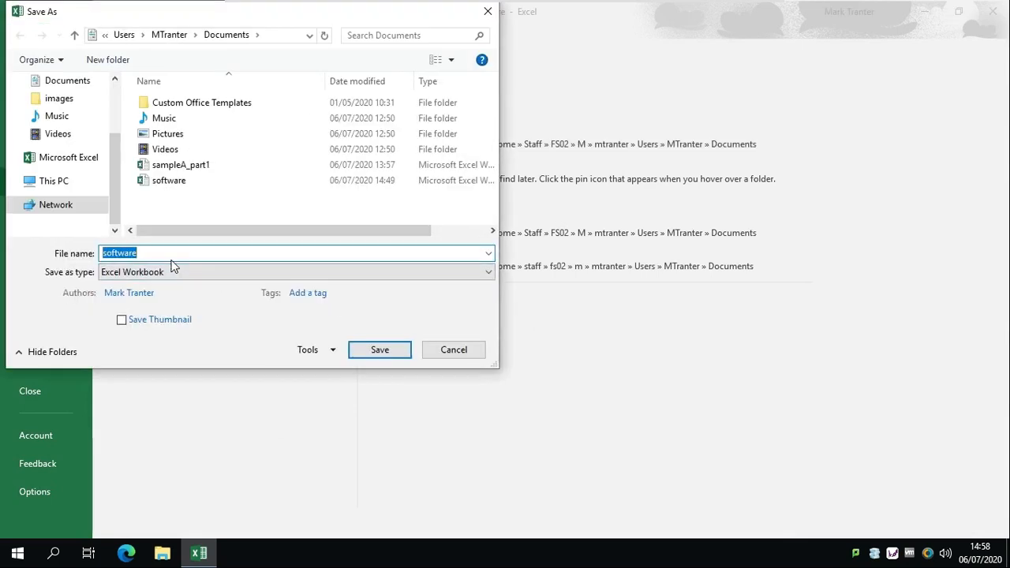
pyautogui.write('sales')
pyautogui.click(359, 348)
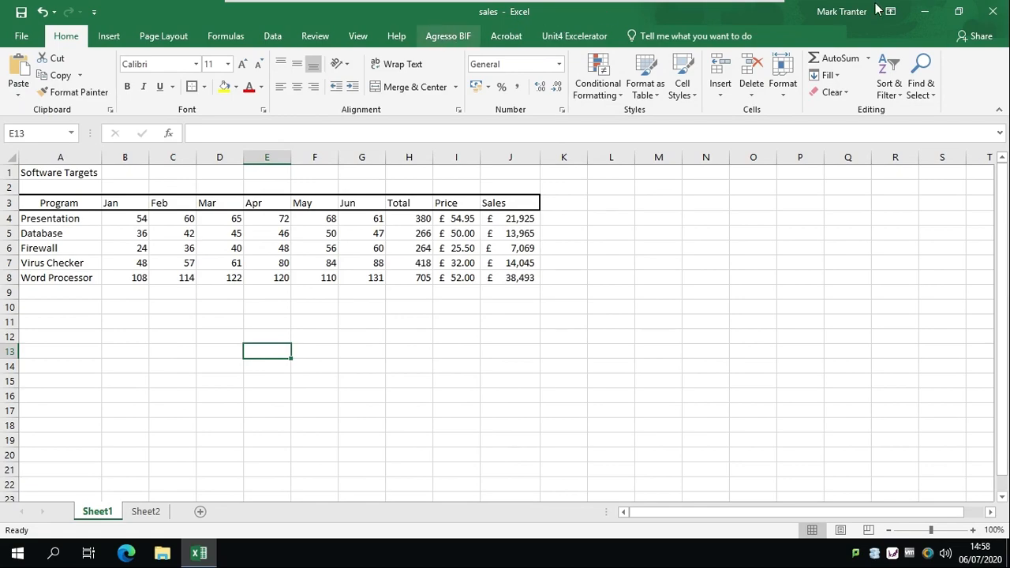
# - Close the sales workbook and return to the end of the Task 2 instructions in the excelA PDF
pyautogui.click(996, 10)
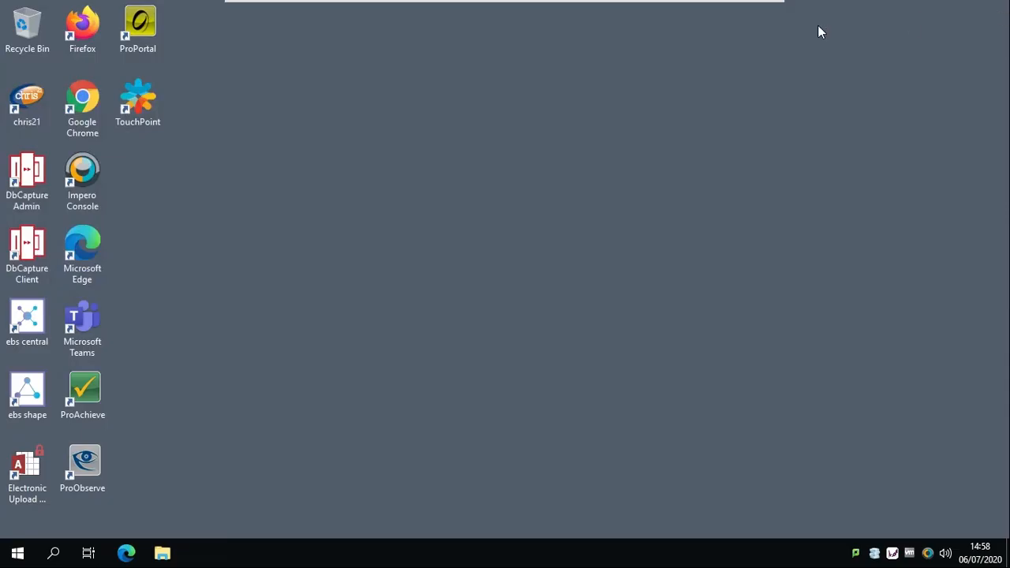
pyautogui.moveTo(654, 4)
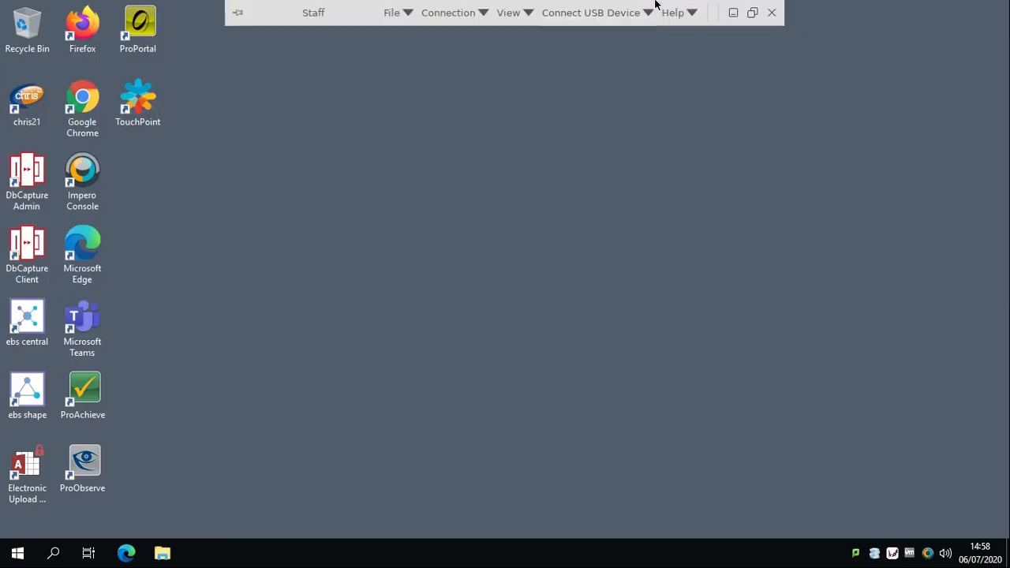
pyautogui.click(731, 12)
pyautogui.scroll(-4, 390, 368)
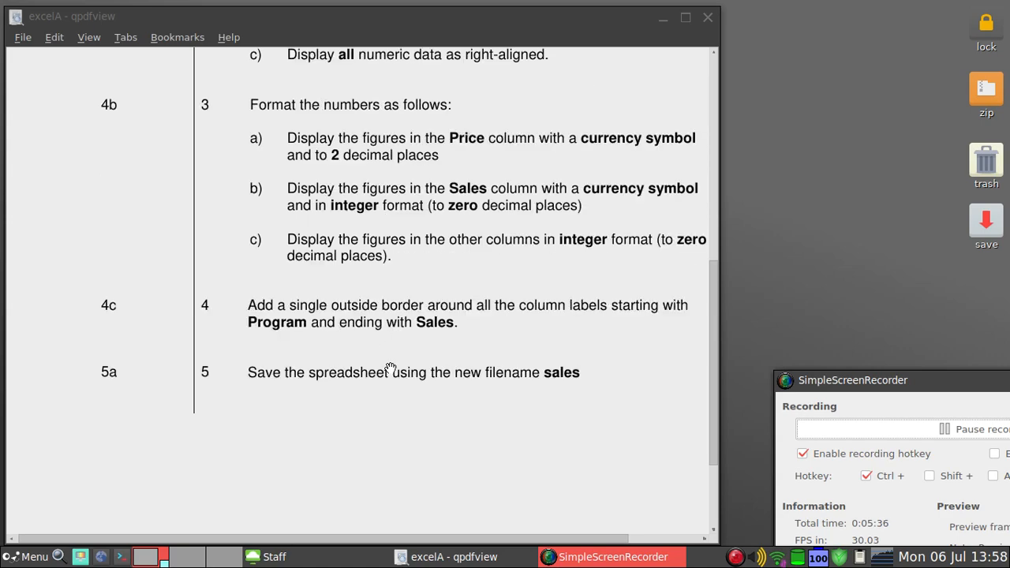